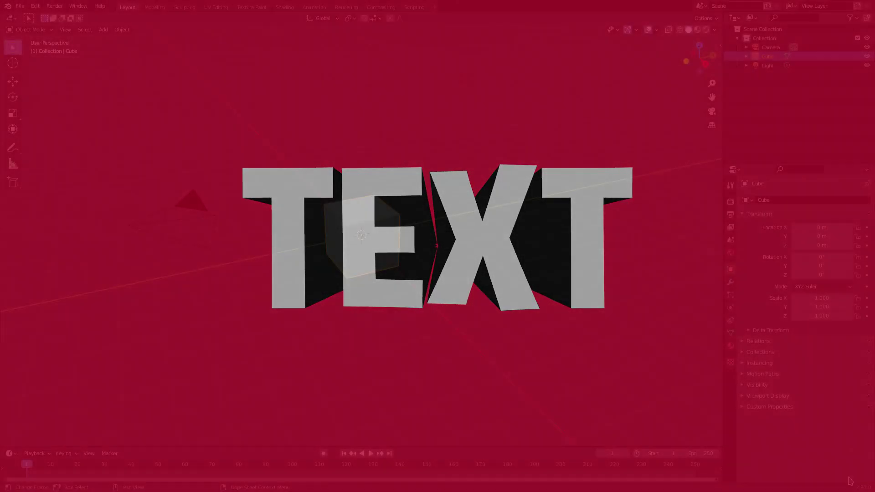
- Delete the default cube, then reset the light to the origin and move it along Y to about -2.8 m
{"action": "key", "text": "Delete"}
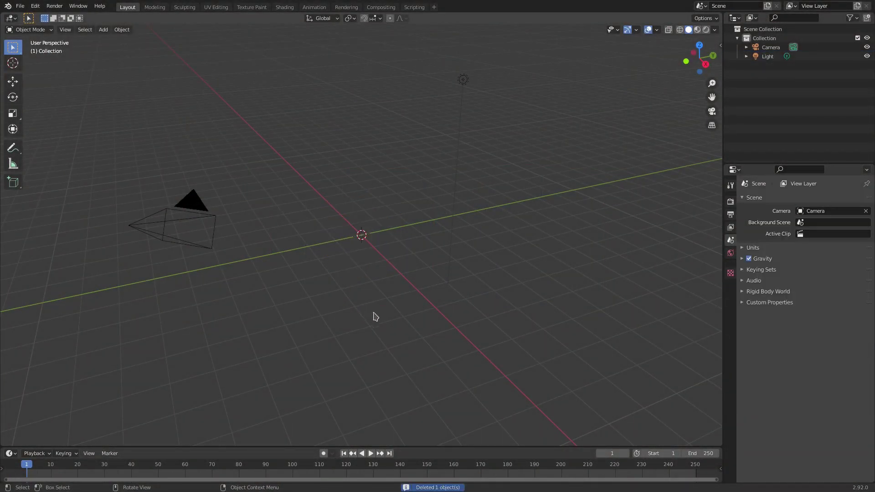
{"action": "left_click", "coordinate": [463, 81]}
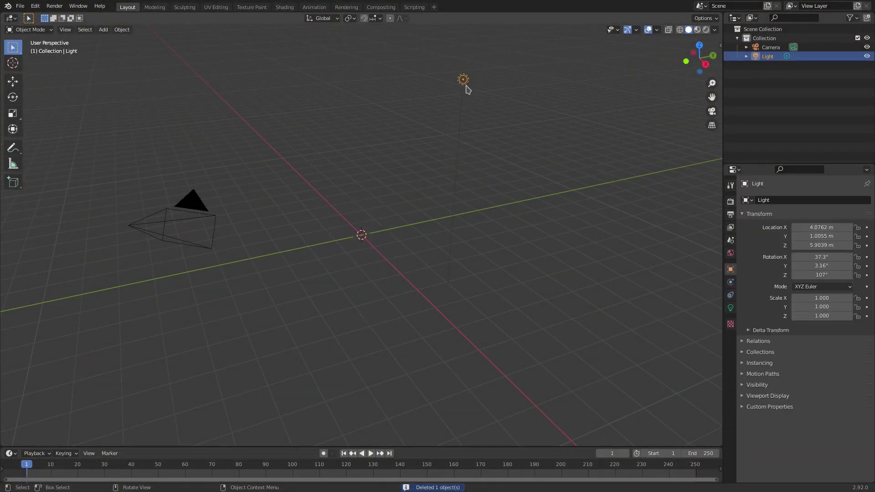
{"action": "key", "text": "alt+g"}
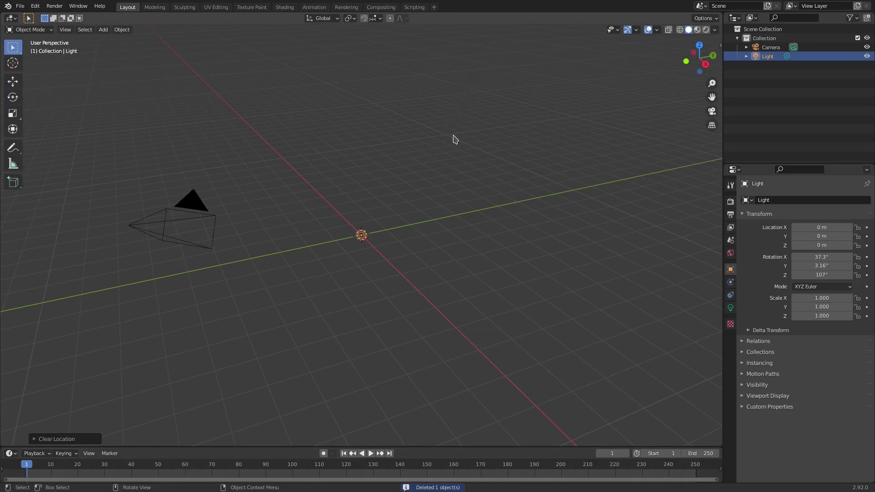
{"action": "key", "text": "g"}
{"action": "key", "text": "y"}
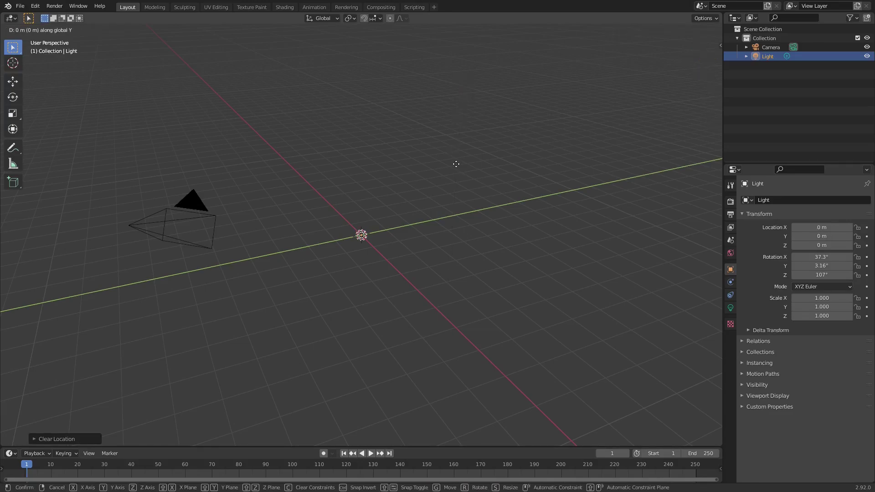
{"action": "left_click", "coordinate": [382, 182]}
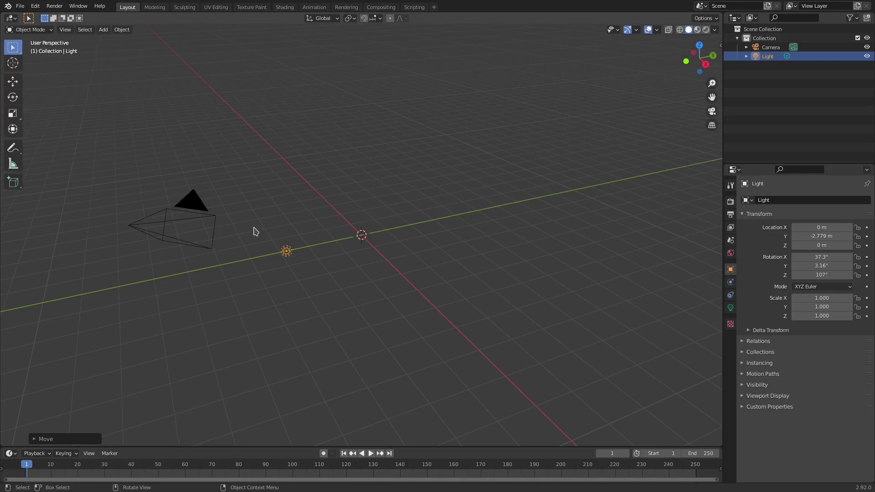
- Clear the camera's location and rotation, and rotate it 90° around the X axis
{"action": "left_click", "coordinate": [214, 218]}
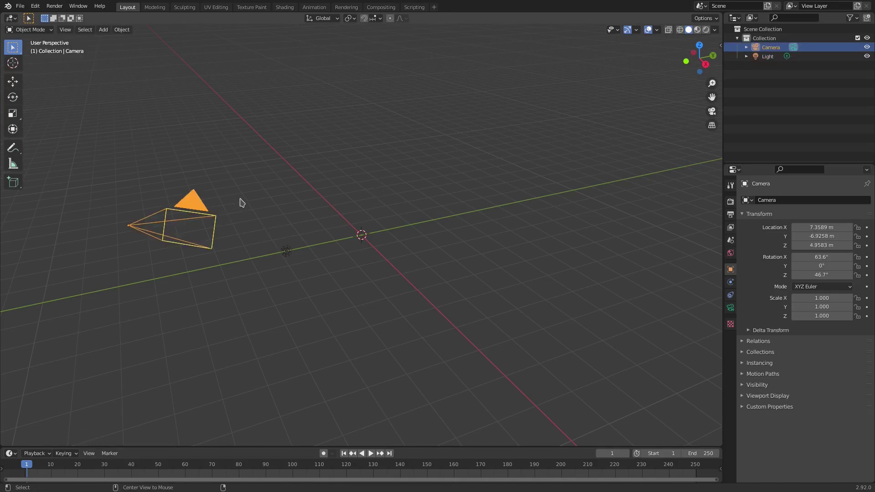
{"action": "key", "text": "alt+g"}
{"action": "key", "text": "alt+r"}
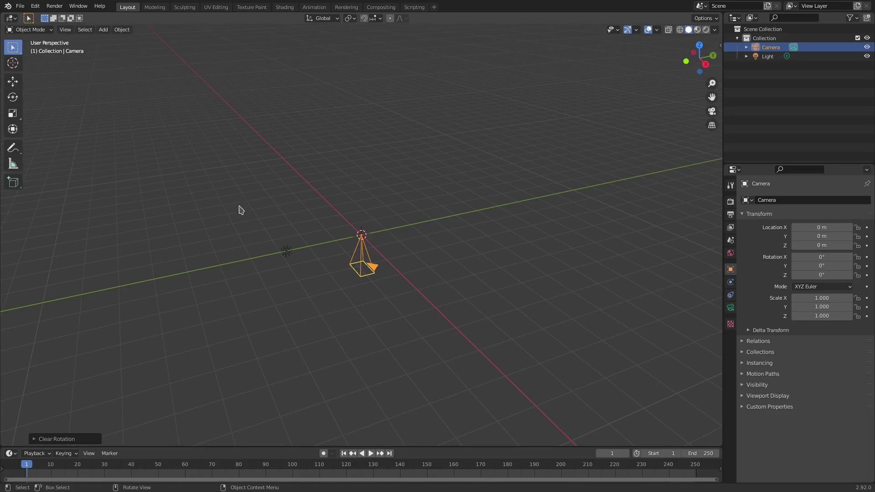
{"action": "key", "text": "r"}
{"action": "key", "text": "x"}
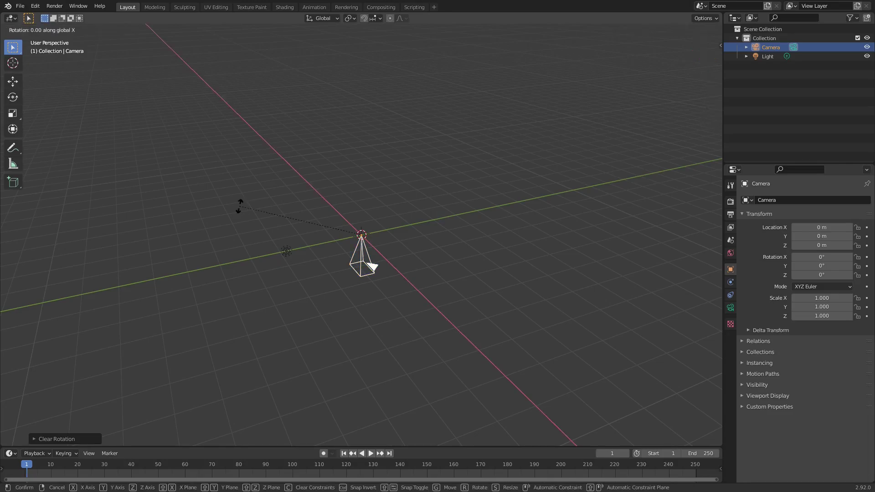
{"action": "type", "text": "90"}
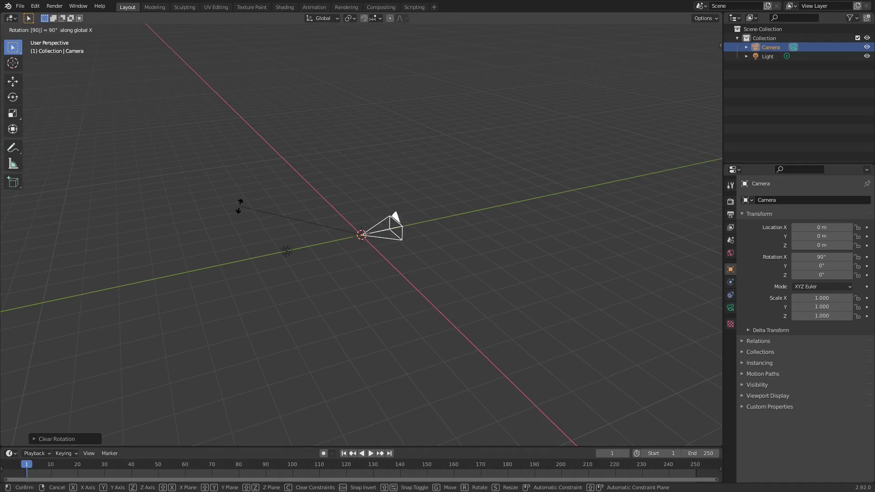
{"action": "key", "text": "Return"}
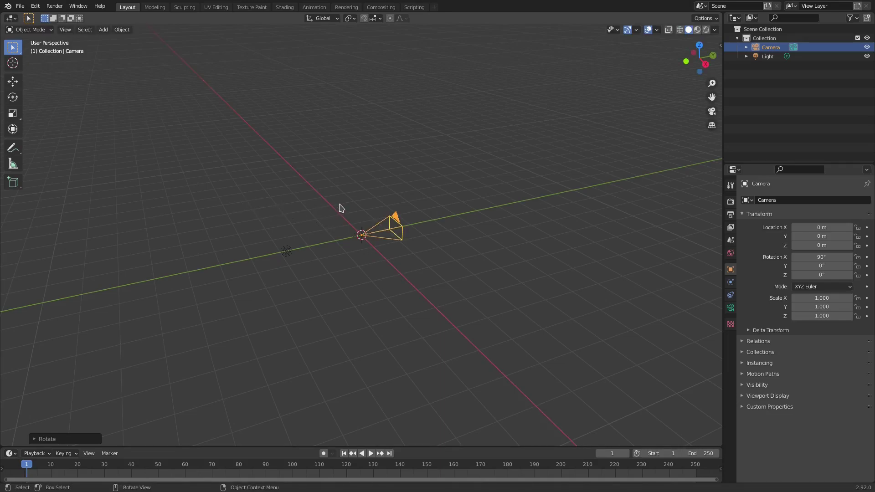
- Move the camera back along Y to about -8.8 m and look through the camera view
{"action": "key", "text": "g"}
{"action": "key", "text": "y"}
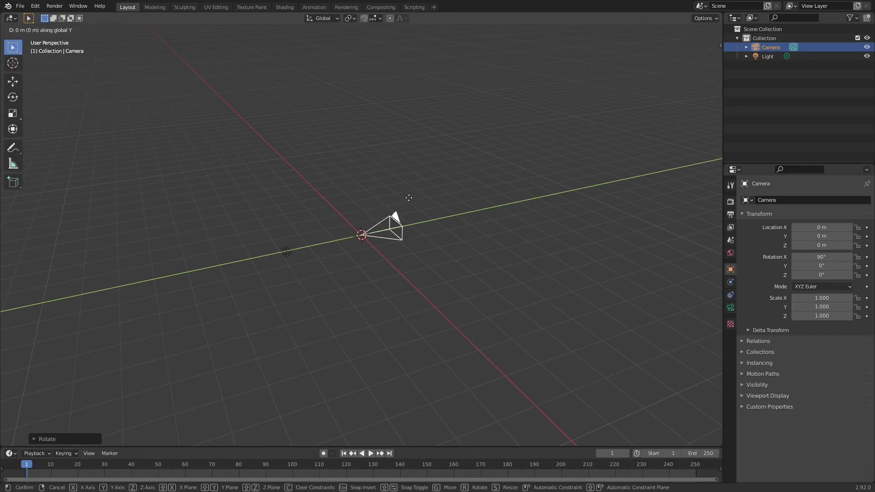
{"action": "left_click", "coordinate": [135, 239]}
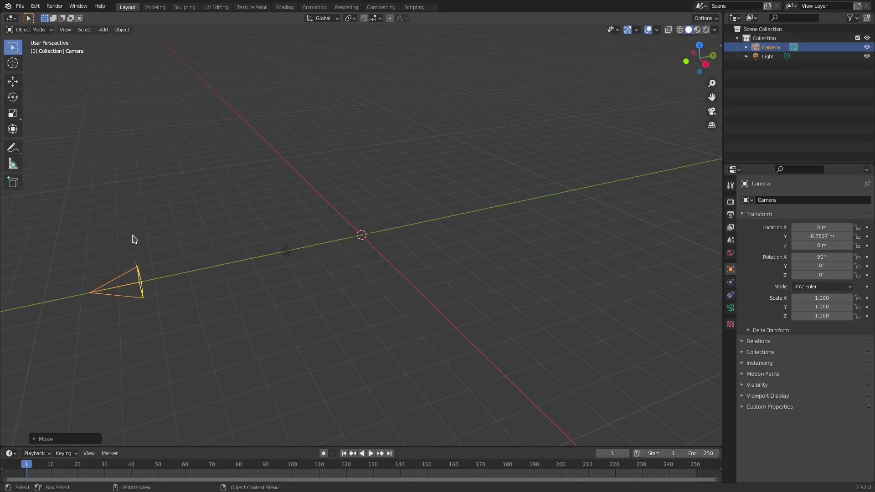
{"action": "key", "text": "KP_0"}
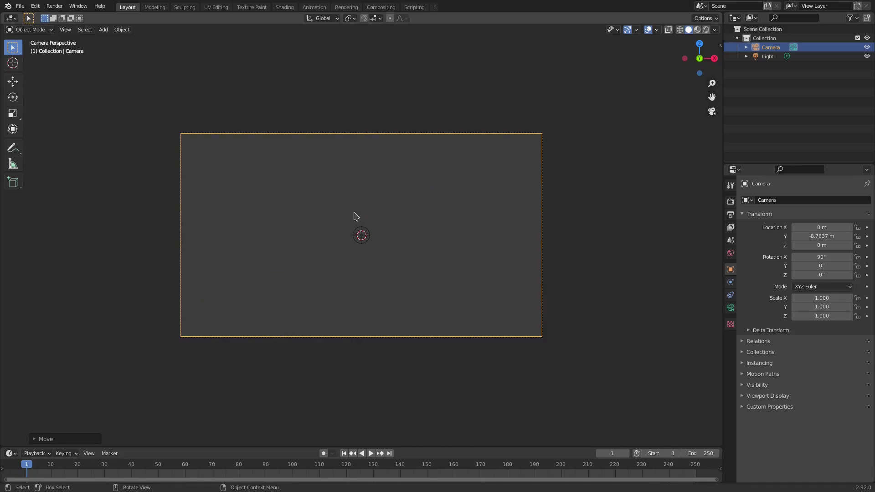
- Add a text object at the origin and rotate it 90° around X so it faces the camera
{"action": "key", "text": "shift+a"}
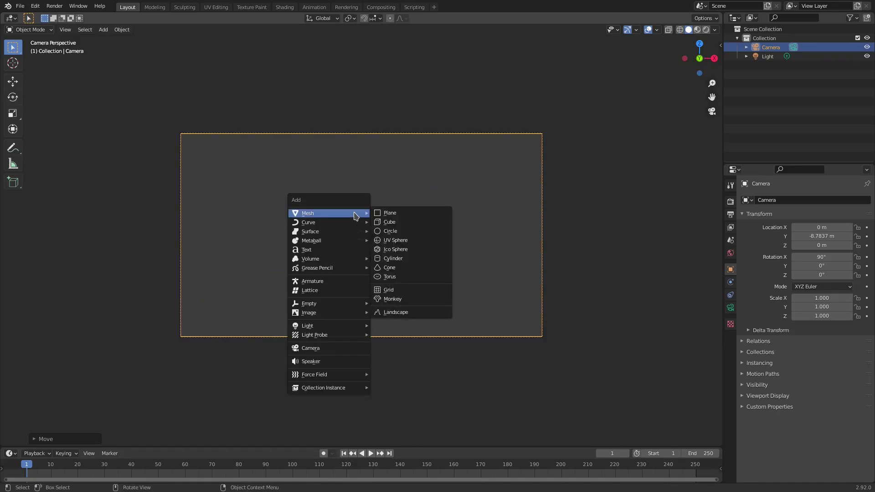
{"action": "left_click", "coordinate": [340, 252]}
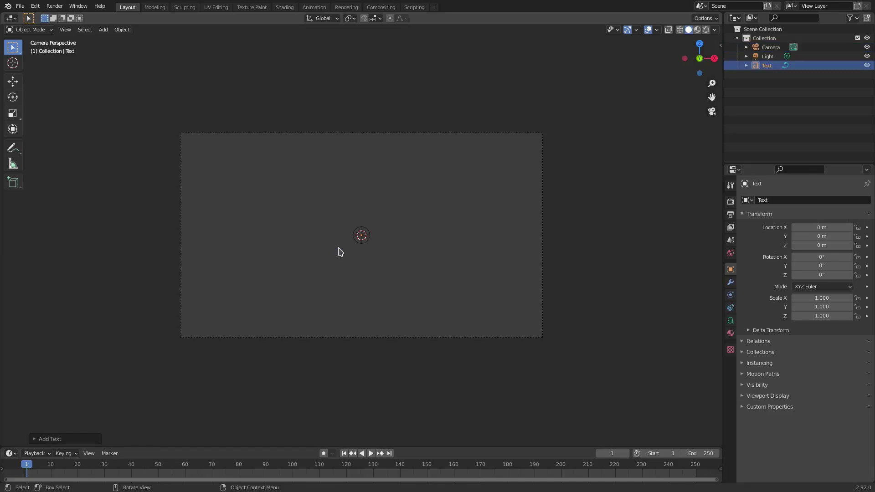
{"action": "key", "text": "r"}
{"action": "key", "text": "x"}
{"action": "key", "text": "9"}
{"action": "key", "text": "0"}
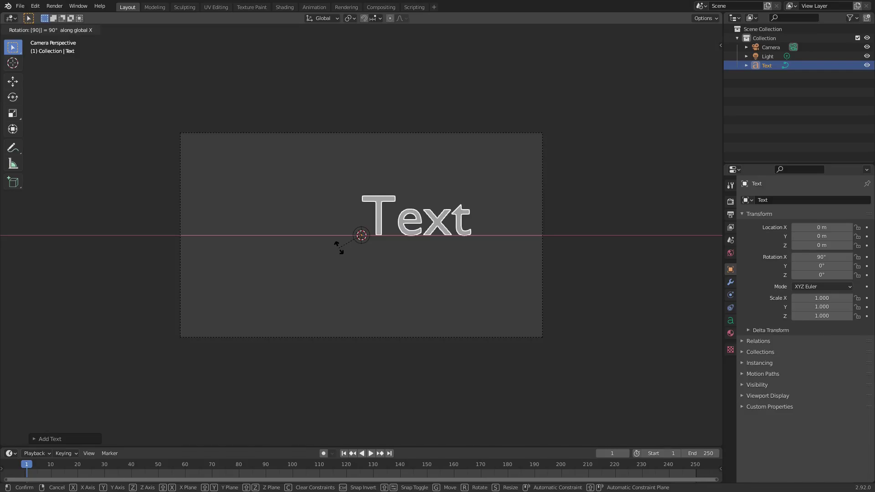
{"action": "key", "text": "Return"}
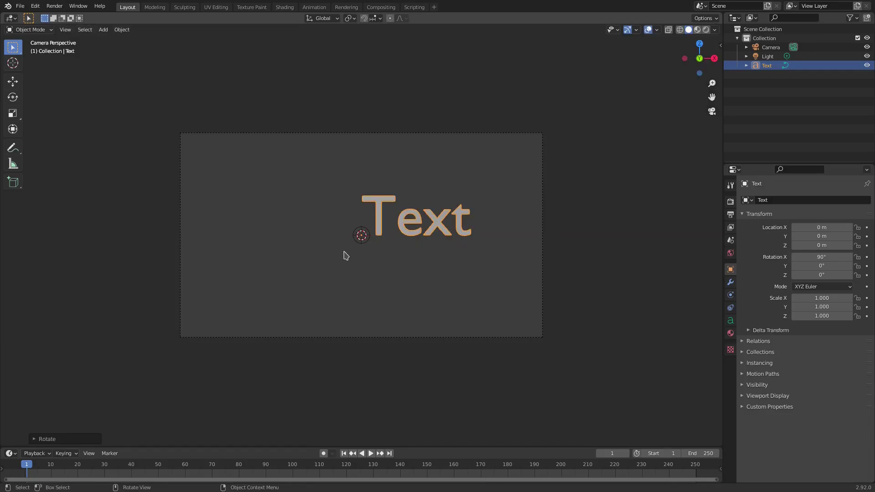
- Load the Burbank Big Regular font file as the text object's regular font
{"action": "left_click", "coordinate": [730, 323]}
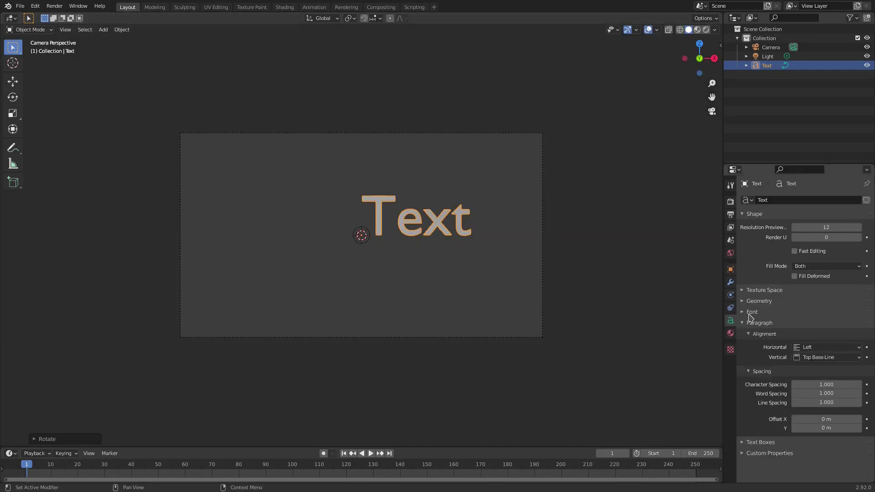
{"action": "left_click", "coordinate": [742, 312]}
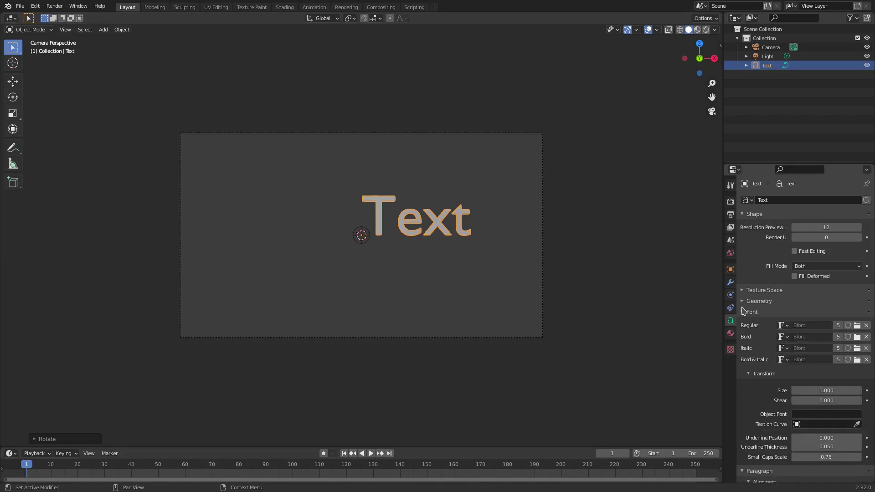
{"action": "left_click", "coordinate": [857, 325]}
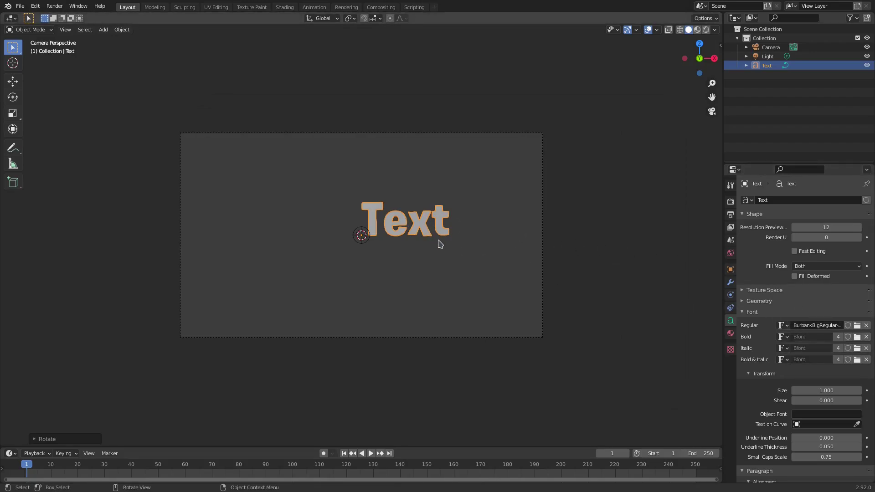
- Edit the text object's content so it reads TEXT in capital letters
{"action": "scroll", "coordinate": [455, 235], "scroll_direction": "up", "scroll_amount": 3}
{"action": "key", "text": "Tab"}
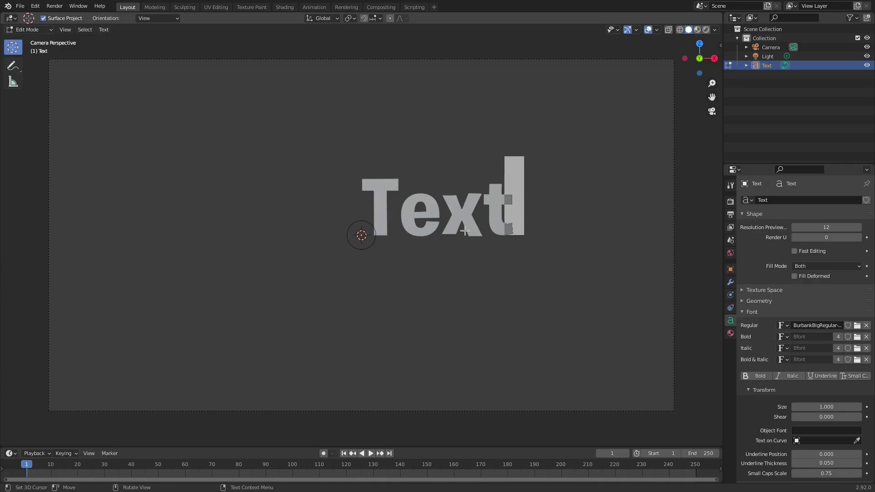
{"action": "key", "text": "BackSpace"}
{"action": "key", "text": "BackSpace"}
{"action": "key", "text": "BackSpace"}
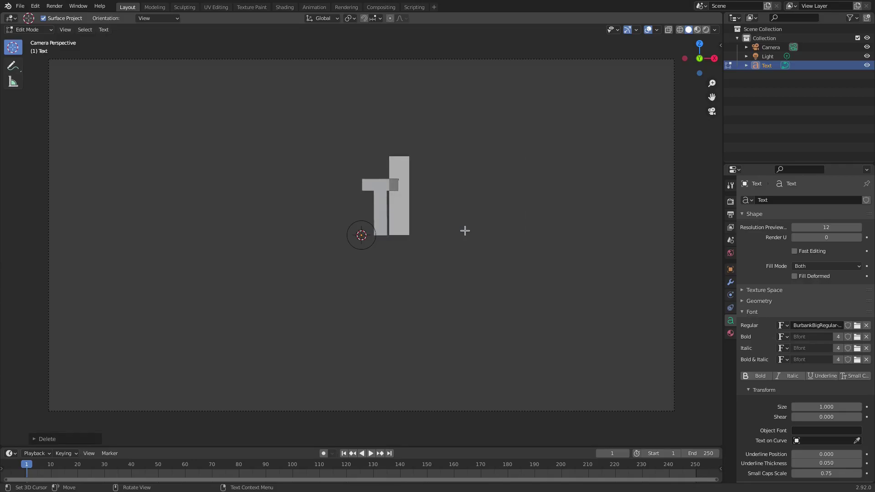
{"action": "type", "text": "EXT"}
{"action": "key", "text": "Tab"}
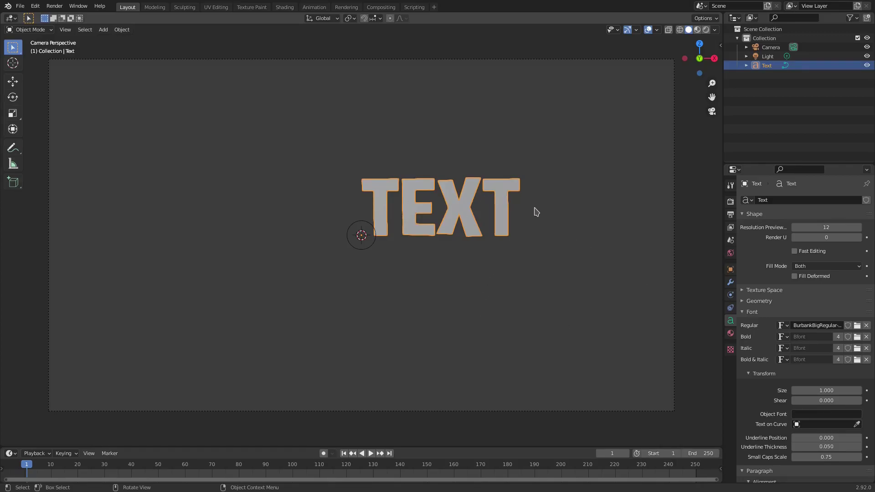
- Set the text's horizontal and vertical paragraph alignment to Center
{"action": "scroll", "coordinate": [780, 348], "scroll_direction": "down", "scroll_amount": 5}
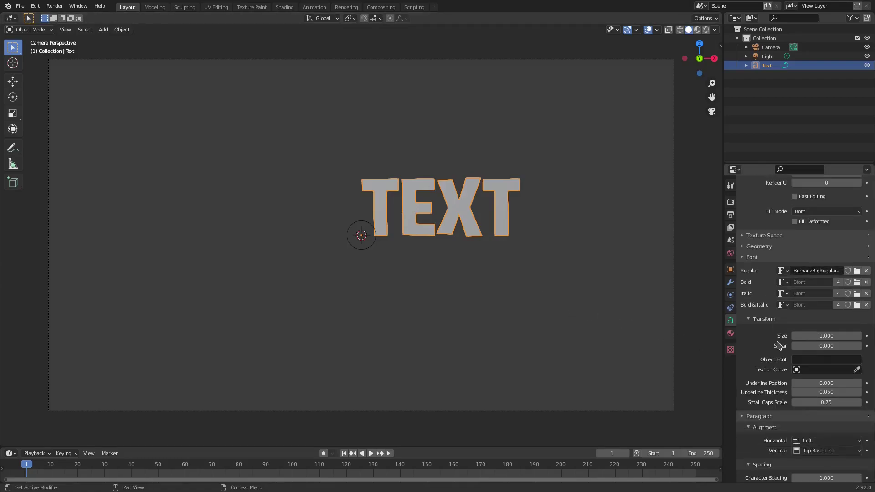
{"action": "left_click", "coordinate": [817, 391]}
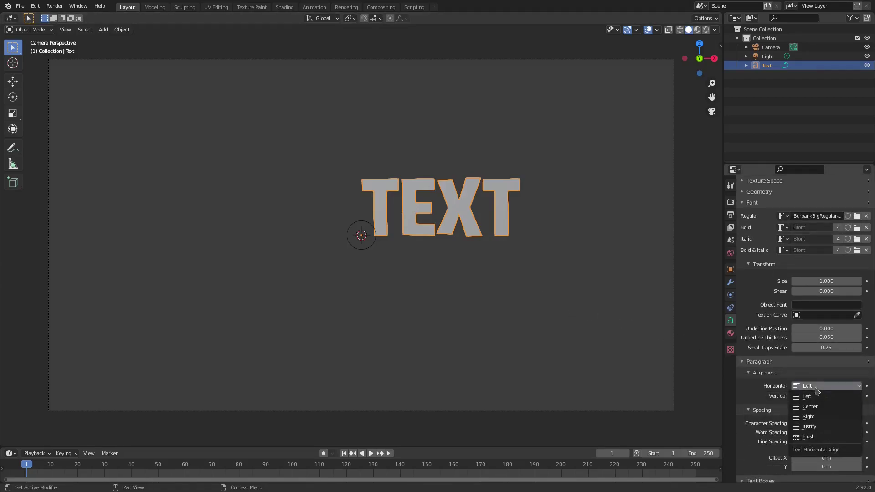
{"action": "left_click", "coordinate": [812, 403]}
{"action": "left_click", "coordinate": [810, 399]}
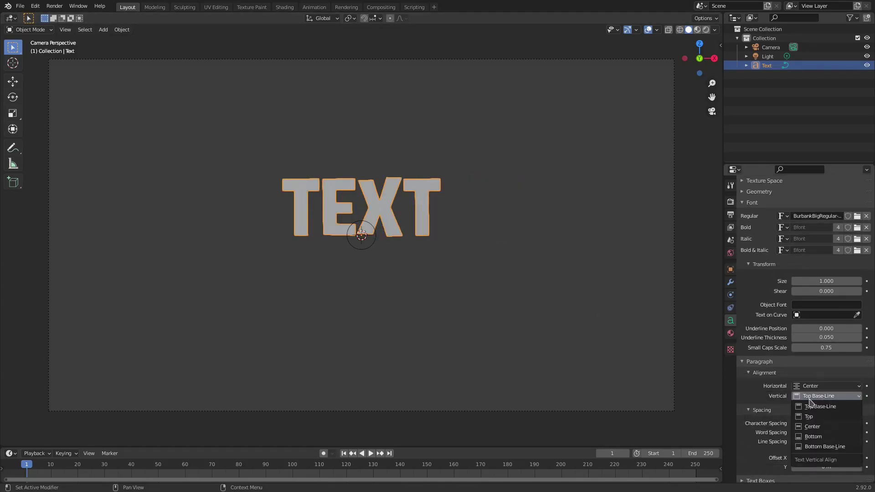
{"action": "left_click", "coordinate": [814, 424]}
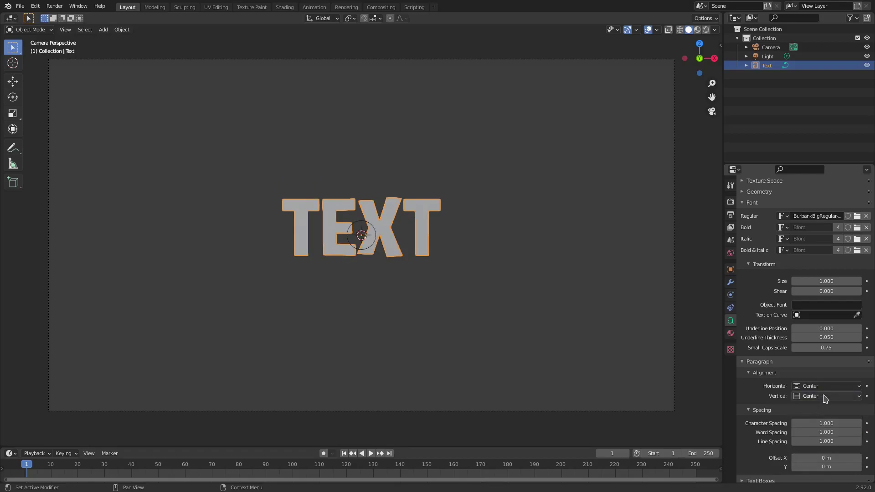
- Switch the text's vertical alignment to Bottom Base-Line
{"action": "scroll", "coordinate": [365, 242], "scroll_direction": "up", "scroll_amount": 2}
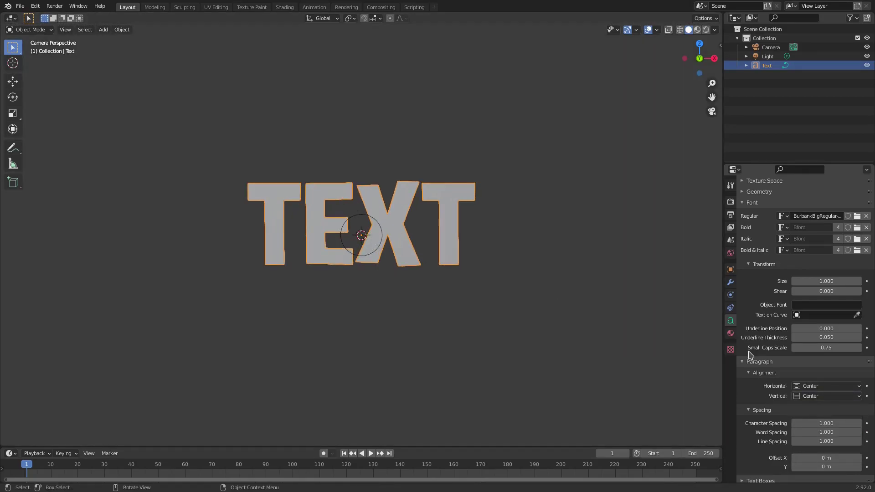
{"action": "left_click", "coordinate": [810, 396]}
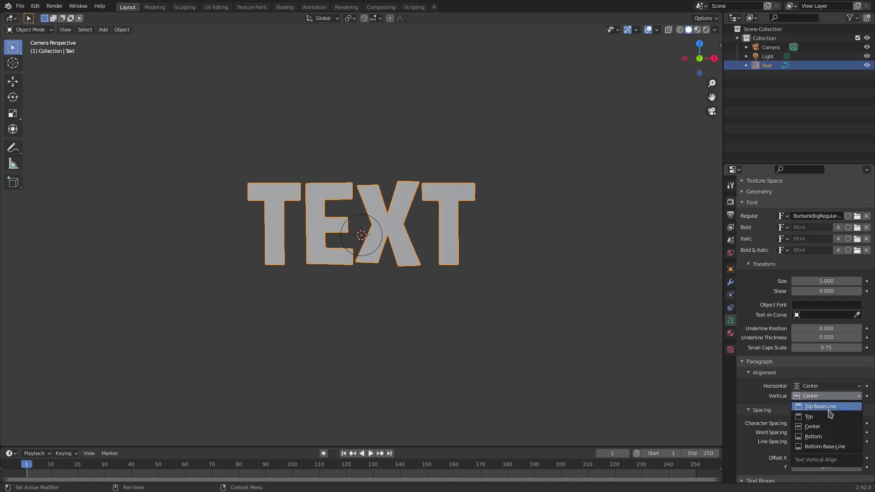
{"action": "left_click", "coordinate": [825, 447]}
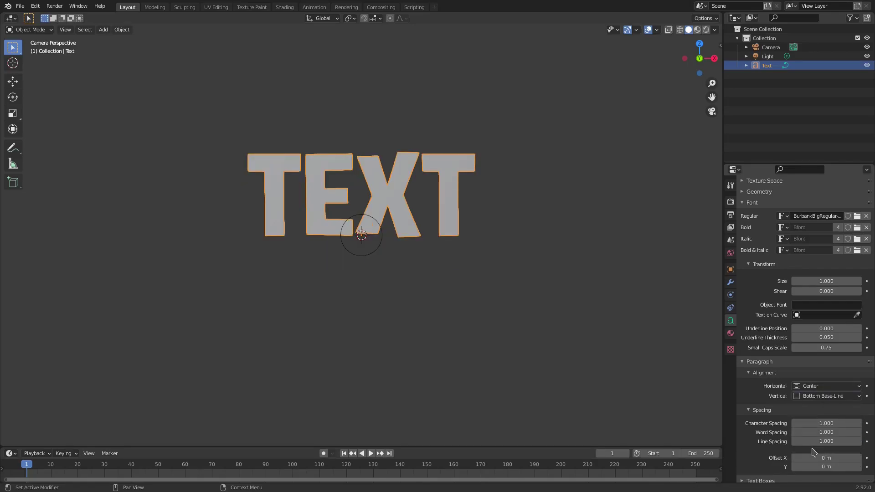
- Set the text's Y offset to -0.25 m to center it vertically on its origin
{"action": "left_click", "coordinate": [796, 467]}
{"action": "left_click", "coordinate": [796, 468]}
{"action": "left_click", "coordinate": [795, 467]}
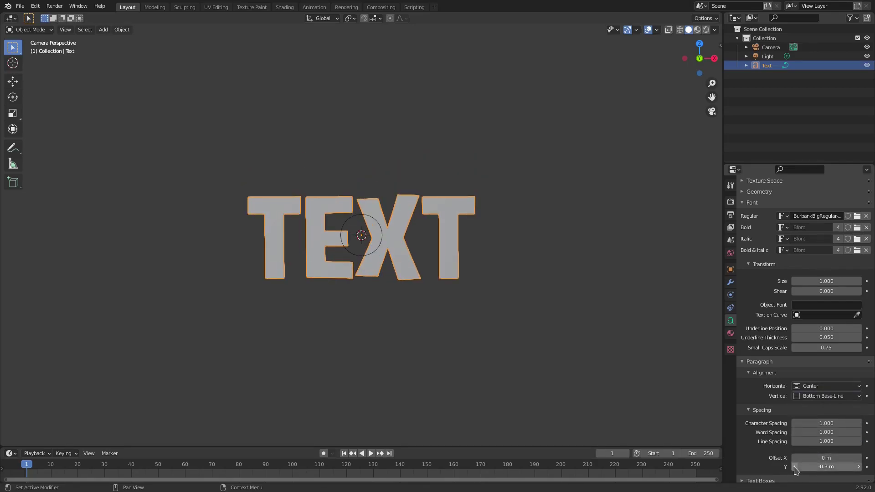
{"action": "left_click", "coordinate": [803, 466]}
{"action": "key", "text": "BackSpace"}
{"action": "type", "text": "25"}
{"action": "key", "text": "Return"}
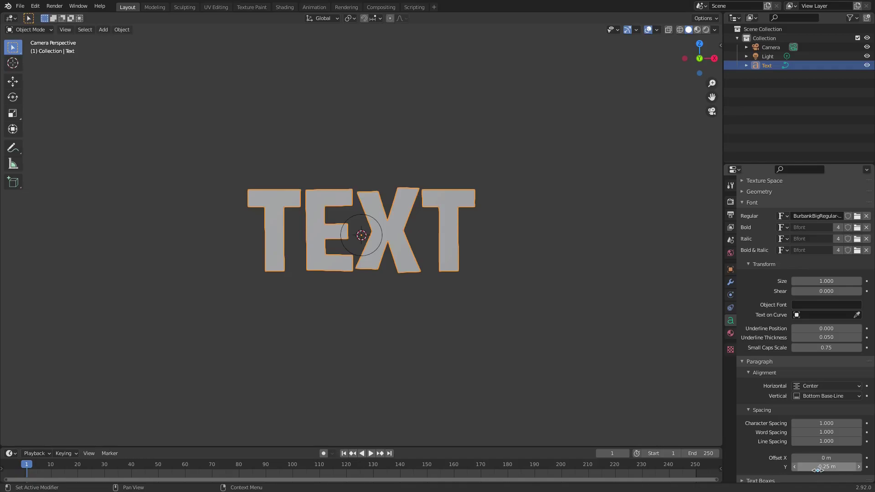
- Scale the text up uniformly to about 1.5 times its size within the camera frame
{"action": "scroll", "coordinate": [417, 278], "scroll_direction": "down", "scroll_amount": 4}
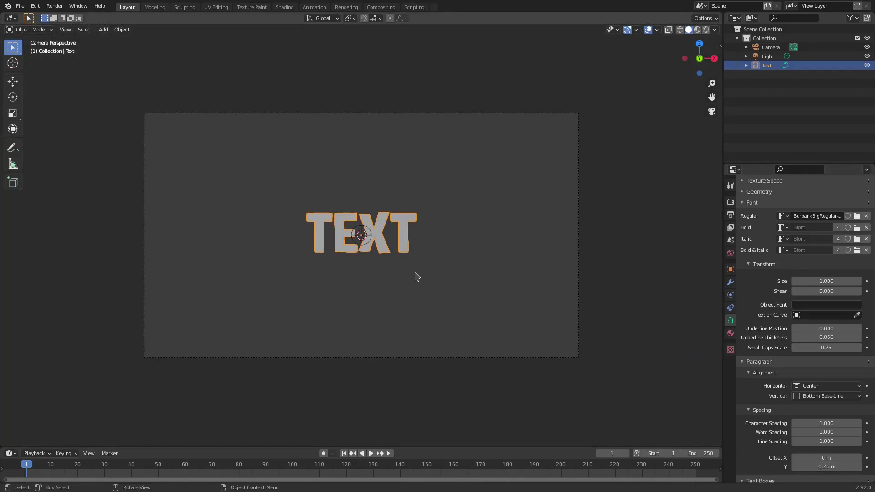
{"action": "scroll", "coordinate": [470, 281], "scroll_direction": "up", "scroll_amount": 1}
{"action": "key", "text": "s"}
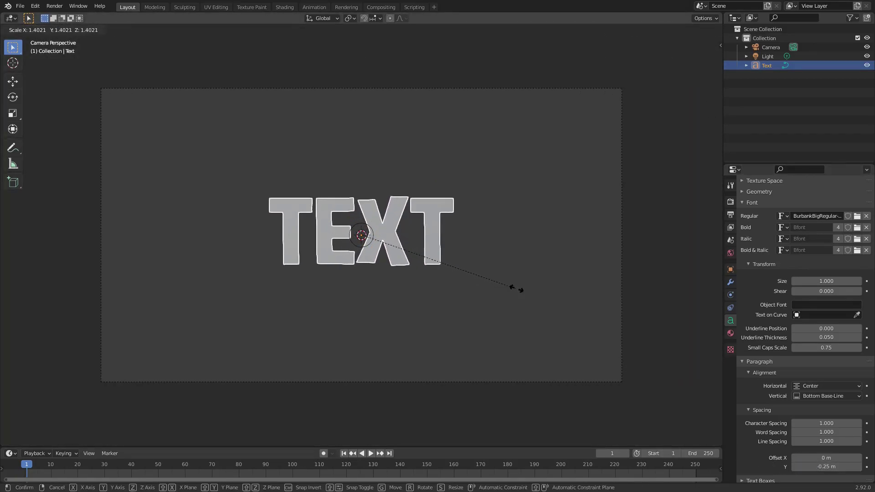
{"action": "left_click", "coordinate": [534, 296]}
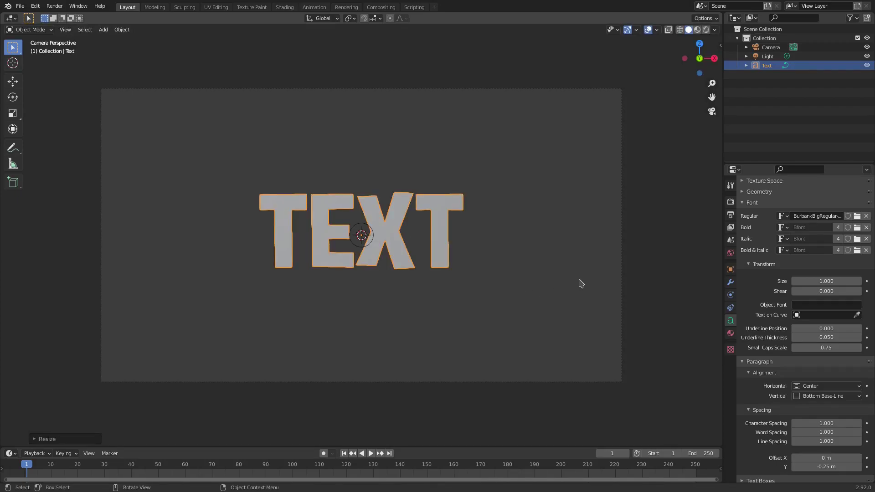
- Extrude the text by 5 m in its geometry settings
{"action": "middle_click_drag", "start_coordinate": [580, 283], "coordinate": [515, 314]}
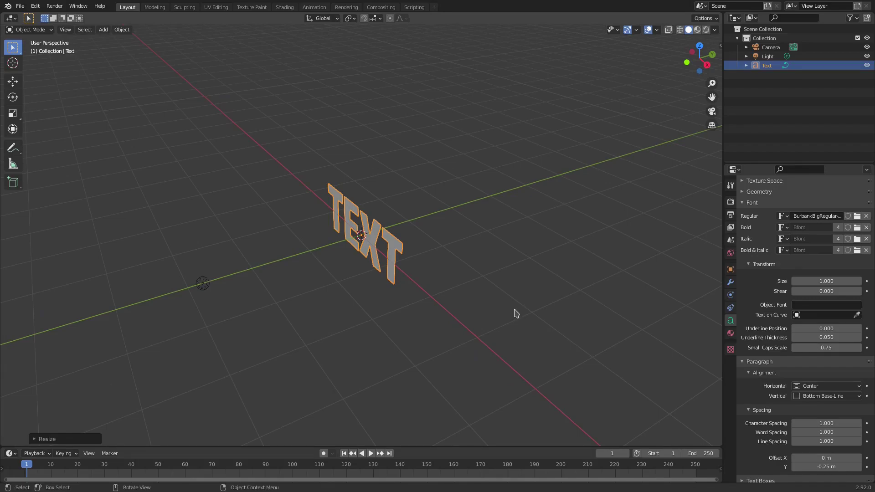
{"action": "middle_click_drag", "start_coordinate": [518, 315], "coordinate": [549, 305]}
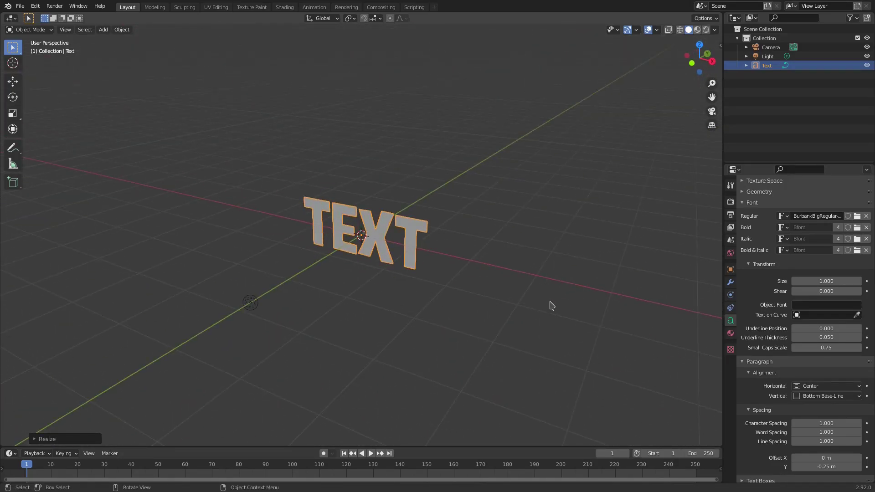
{"action": "left_click", "coordinate": [764, 192]}
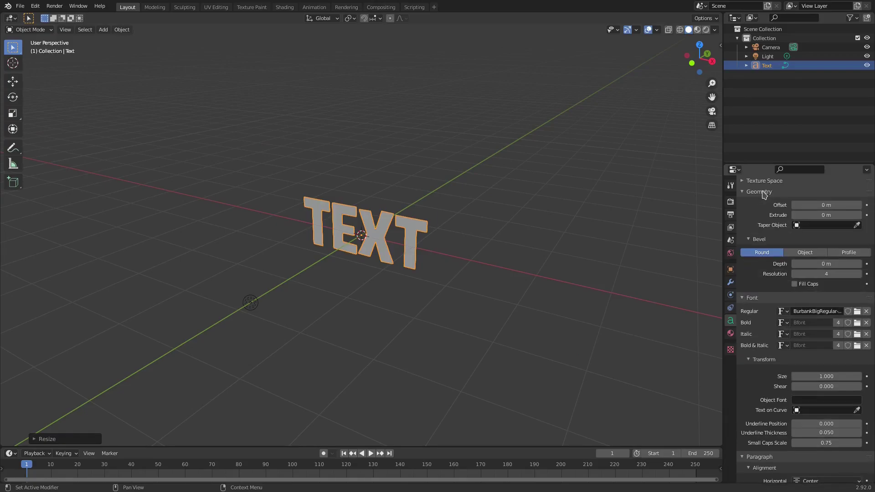
{"action": "scroll", "coordinate": [764, 196], "scroll_direction": "up", "scroll_amount": 2}
{"action": "left_click_drag", "start_coordinate": [827, 251], "coordinate": [873, 252]}
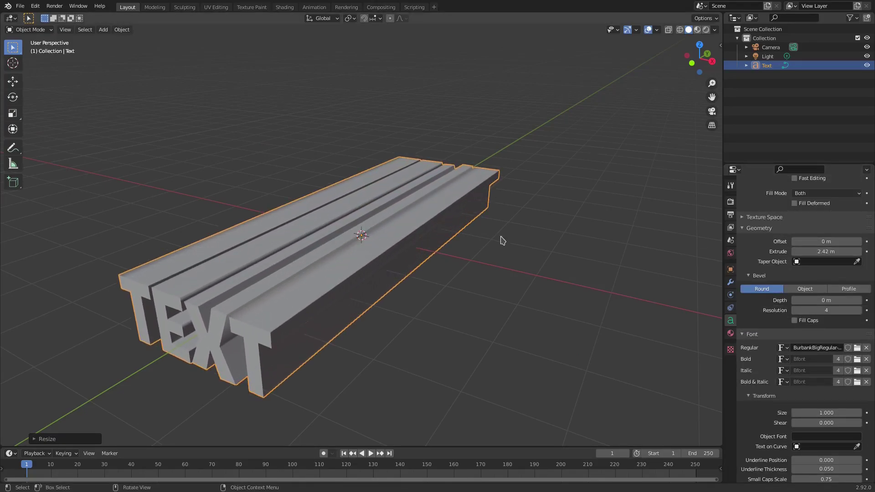
{"action": "scroll", "coordinate": [407, 236], "scroll_direction": "down", "scroll_amount": 3}
{"action": "middle_click_drag", "start_coordinate": [407, 236], "coordinate": [381, 250]}
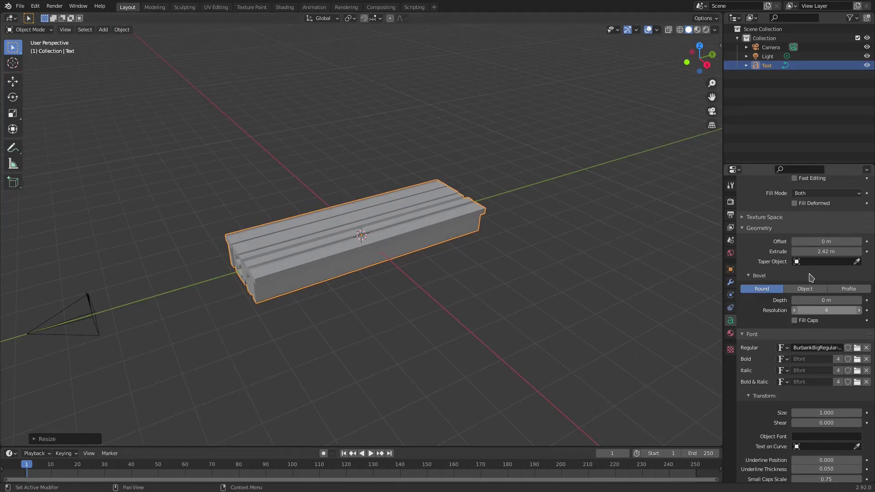
{"action": "middle_click_drag", "start_coordinate": [526, 244], "coordinate": [507, 250]}
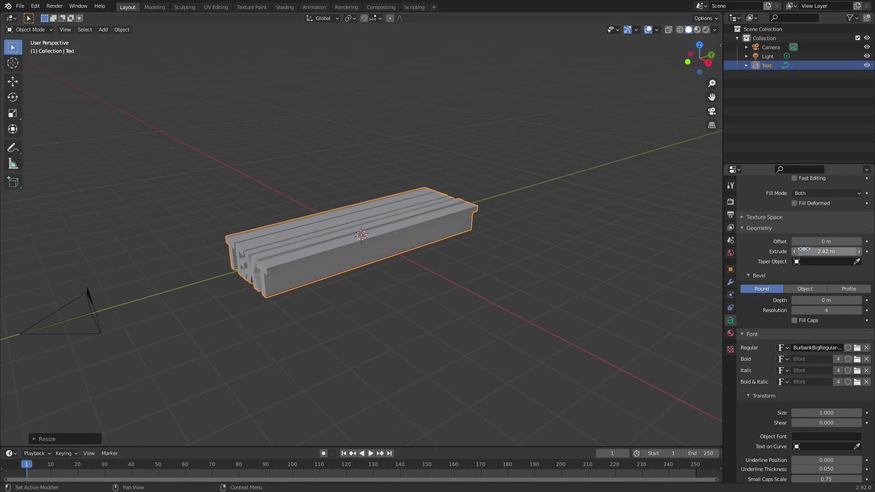
{"action": "left_click_drag", "start_coordinate": [815, 251], "coordinate": [815, 252]}
{"action": "left_click", "coordinate": [826, 252]}
{"action": "type", "text": "5"}
{"action": "key", "text": "Return"}
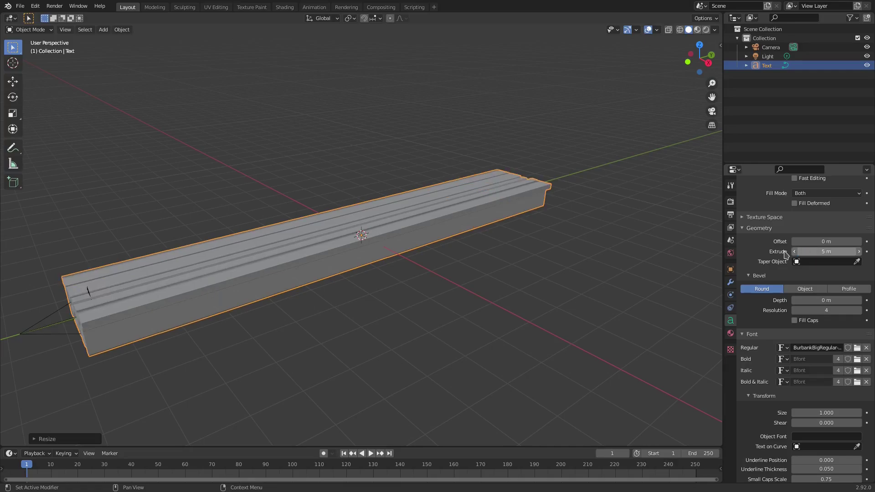
- Move the extruded text along the global Y axis until its front face sits near the world origin
{"action": "middle_click_drag", "start_coordinate": [396, 291], "coordinate": [182, 307]}
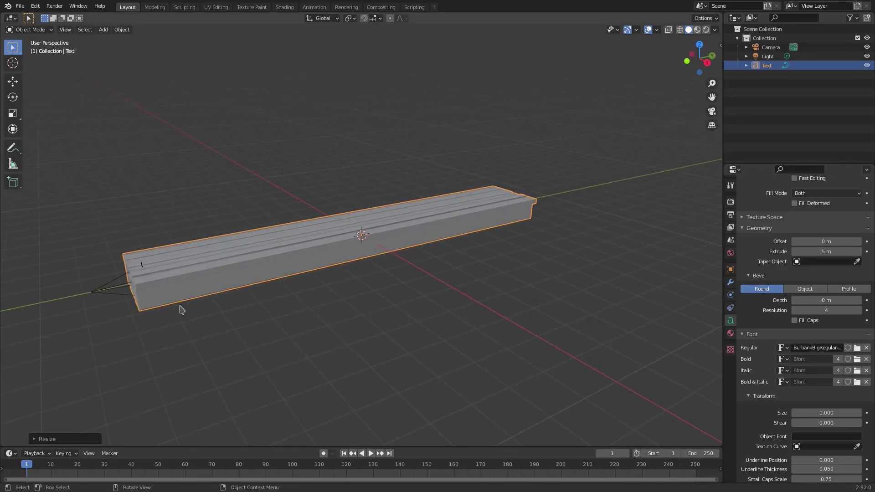
{"action": "key", "text": "g"}
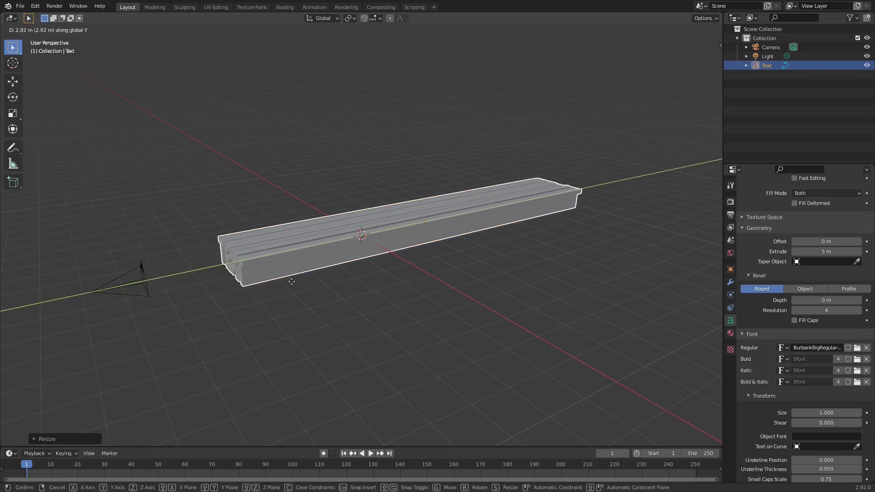
{"action": "left_click", "coordinate": [356, 262]}
{"action": "mouse_move", "coordinate": [383, 242]}
{"action": "middle_mouse_down"}
{"action": "mouse_move", "coordinate": [355, 265]}
{"action": "mouse_move", "coordinate": [398, 242]}
{"action": "mouse_move", "coordinate": [463, 229]}
{"action": "mouse_move", "coordinate": [379, 240]}
{"action": "middle_mouse_up"}
{"action": "scroll", "coordinate": [365, 254], "scroll_direction": "up", "scroll_amount": 3}
{"action": "key", "text": "g"}
{"action": "key", "text": "y"}
{"action": "left_click", "coordinate": [406, 242]}
{"action": "scroll", "coordinate": [349, 233], "scroll_direction": "down", "scroll_amount": 4}
{"action": "middle_click_drag", "start_coordinate": [474, 227], "coordinate": [295, 259], "text": "shift"}
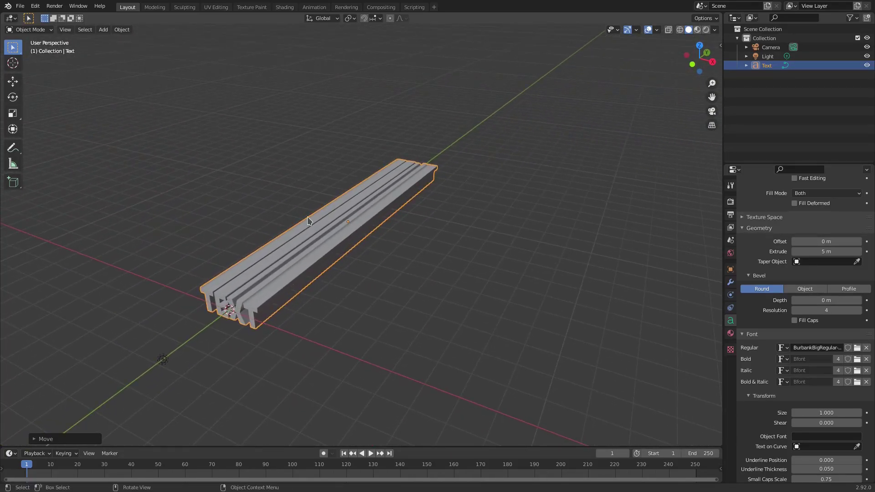
- Look through the camera and move the text along the global Y axis slightly towards the camera
{"action": "middle_click_drag", "start_coordinate": [374, 237], "coordinate": [426, 232]}
{"action": "key", "text": "KP_0"}
{"action": "scroll", "coordinate": [423, 238], "scroll_direction": "up", "scroll_amount": 5}
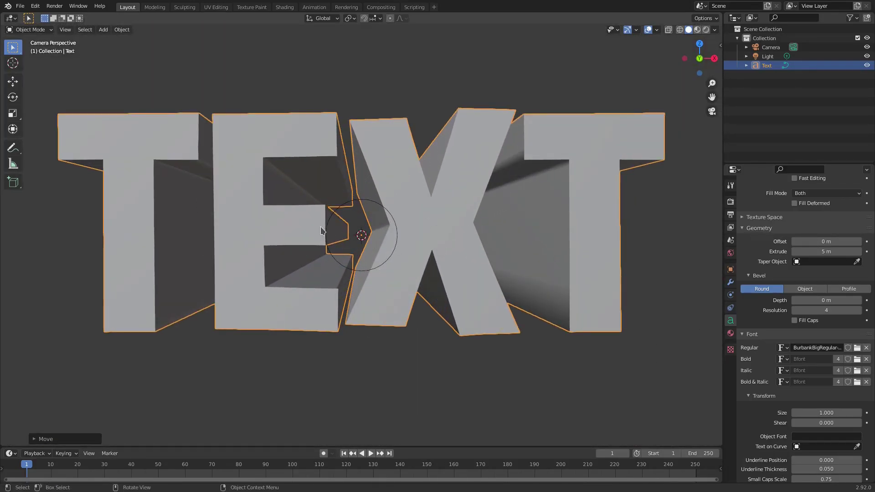
{"action": "scroll", "coordinate": [479, 255], "scroll_direction": "down", "scroll_amount": 5}
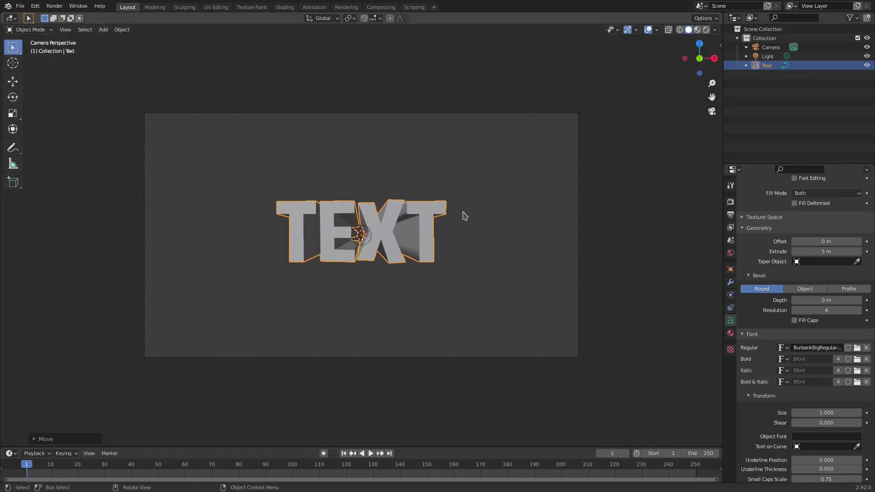
{"action": "key", "text": "g"}
{"action": "key", "text": "y"}
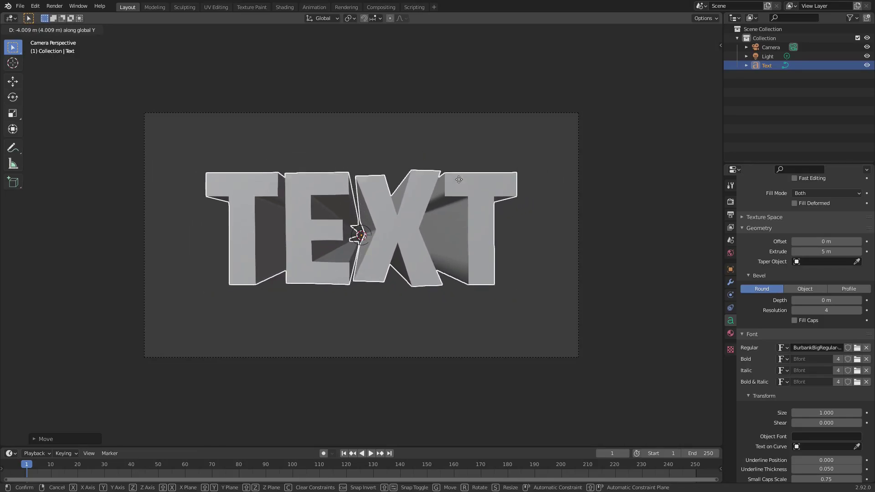
{"action": "left_click", "coordinate": [522, 205]}
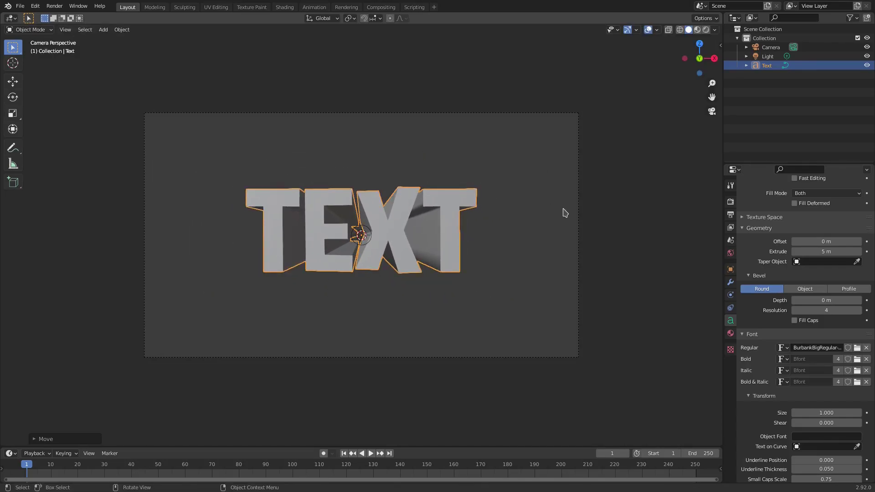
- Select the camera and move it along its local Z axis closer to the text
{"action": "left_click", "coordinate": [579, 218]}
{"action": "key", "text": "g"}
{"action": "key", "text": "z"}
{"action": "key", "text": "z"}
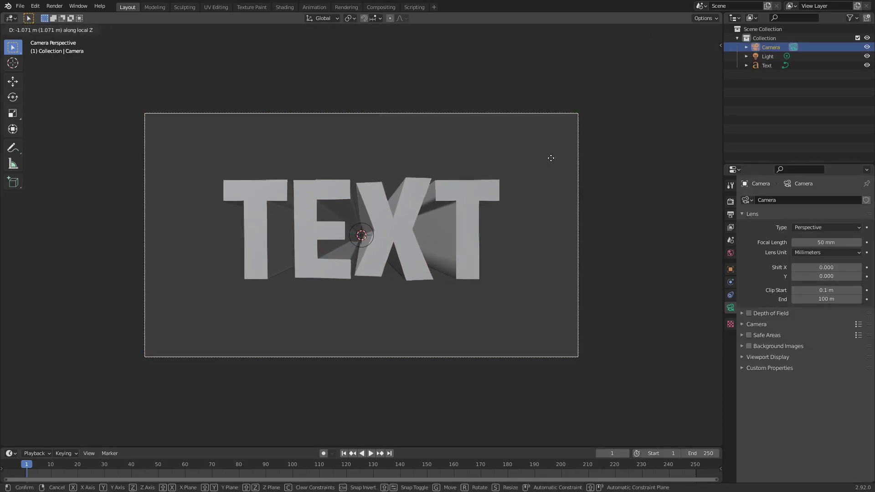
{"action": "left_click", "coordinate": [554, 162]}
{"action": "key", "text": "g"}
{"action": "key", "text": "z"}
{"action": "key", "text": "z"}
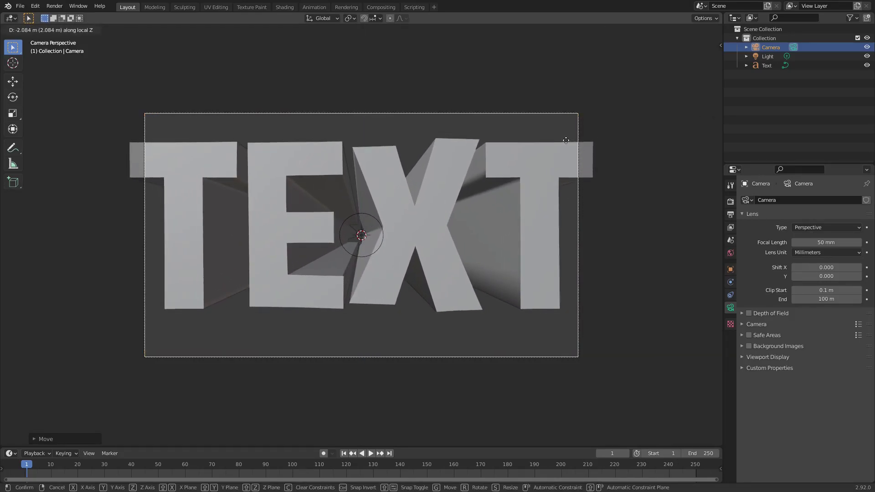
{"action": "left_click", "coordinate": [571, 141]}
- Set the camera's focal length to 4 mm and move it along its local Z axis up close to the text
{"action": "left_click_drag", "start_coordinate": [820, 242], "coordinate": [770, 241]}
{"action": "key", "text": "g"}
{"action": "key", "text": "z"}
{"action": "key", "text": "z"}
{"action": "left_click", "coordinate": [563, 236]}
{"action": "key", "text": "g"}
{"action": "key", "text": "z"}
{"action": "key", "text": "z"}
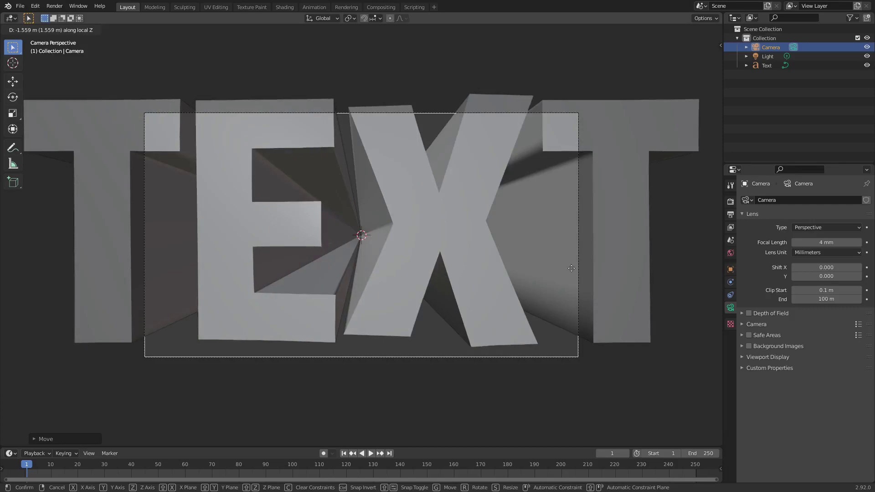
{"action": "left_click", "coordinate": [567, 266]}
- Examine how deep the letters' sides recede through the camera, and how close the camera sits to the text
{"action": "scroll", "coordinate": [433, 248], "scroll_direction": "up", "scroll_amount": 3}
{"action": "scroll", "coordinate": [388, 247], "scroll_direction": "up", "scroll_amount": 6}
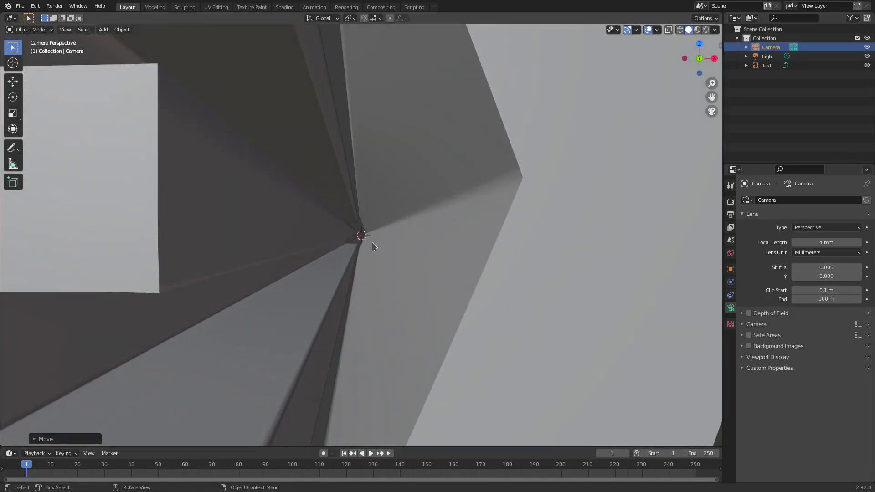
{"action": "scroll", "coordinate": [373, 247], "scroll_direction": "up", "scroll_amount": 3}
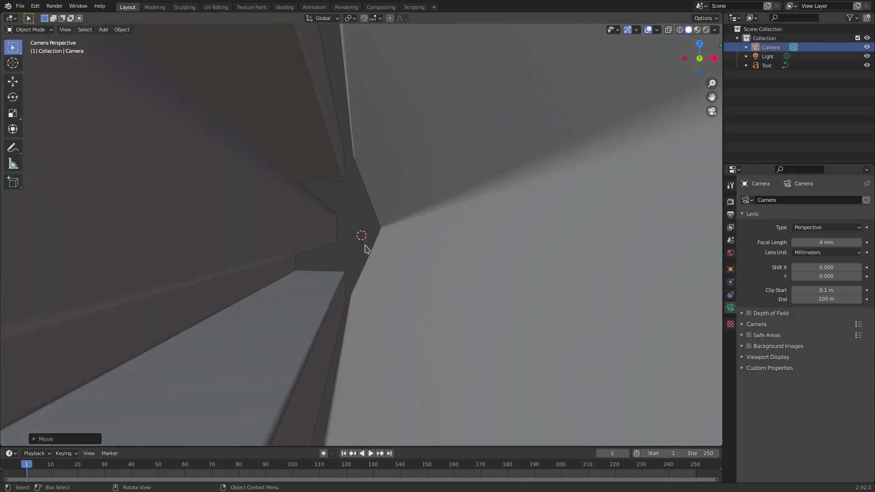
{"action": "scroll", "coordinate": [364, 248], "scroll_direction": "down", "scroll_amount": 10}
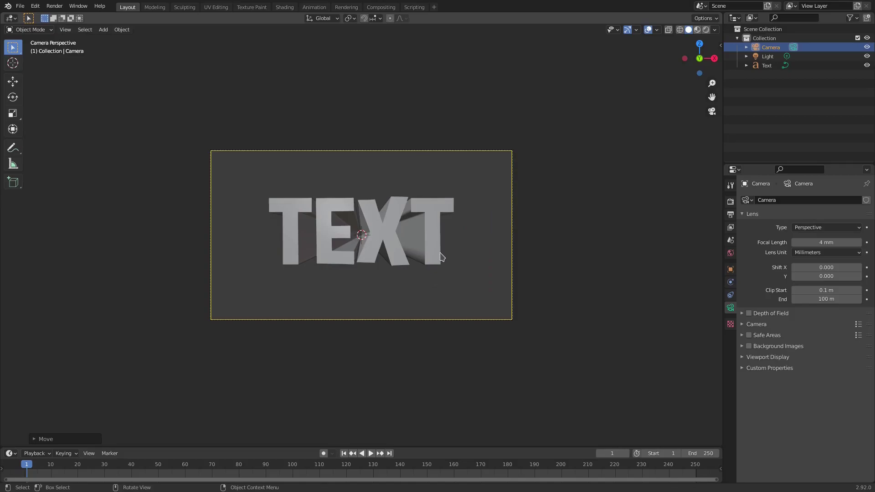
{"action": "middle_click_drag", "start_coordinate": [489, 238], "coordinate": [430, 270]}
{"action": "scroll", "coordinate": [332, 292], "scroll_direction": "down", "scroll_amount": 6}
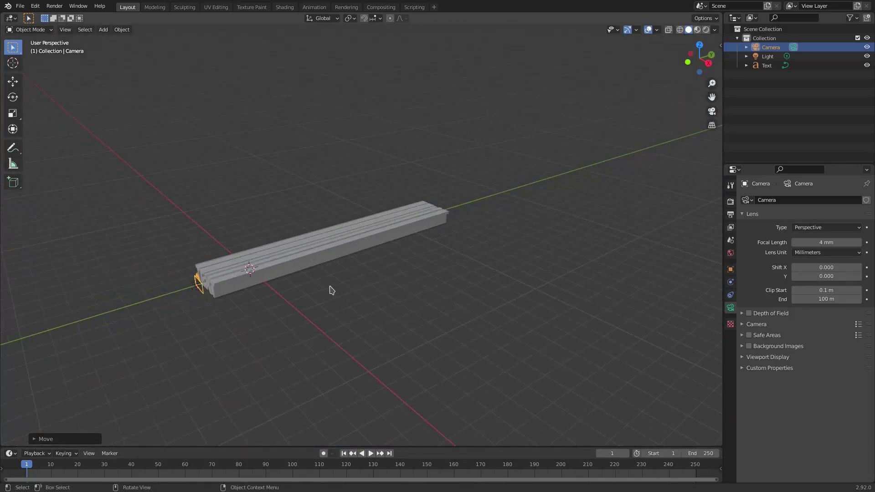
{"action": "middle_click_drag", "start_coordinate": [352, 262], "coordinate": [486, 244], "text": "shift"}
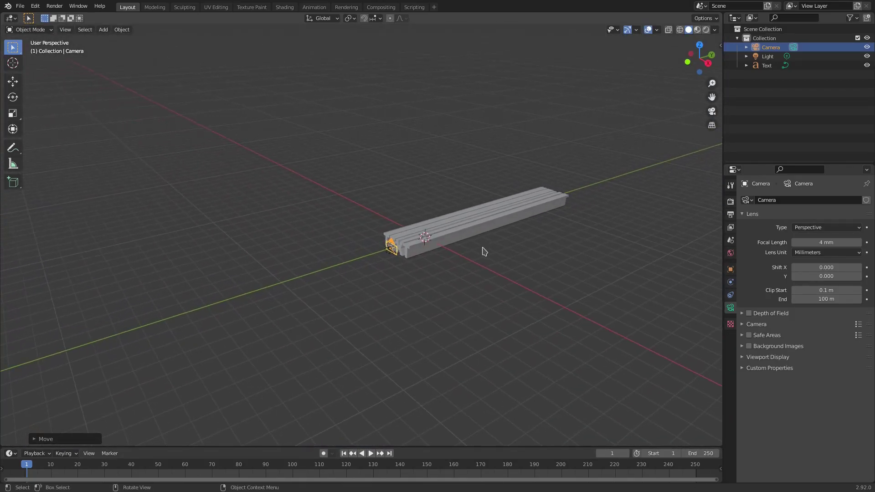
- Hide the viewport overlays and move the camera away from the text along the global Y axis
{"action": "key", "text": "KP_0"}
{"action": "left_click", "coordinate": [648, 30]}
{"action": "scroll", "coordinate": [336, 231], "scroll_direction": "up", "scroll_amount": 5}
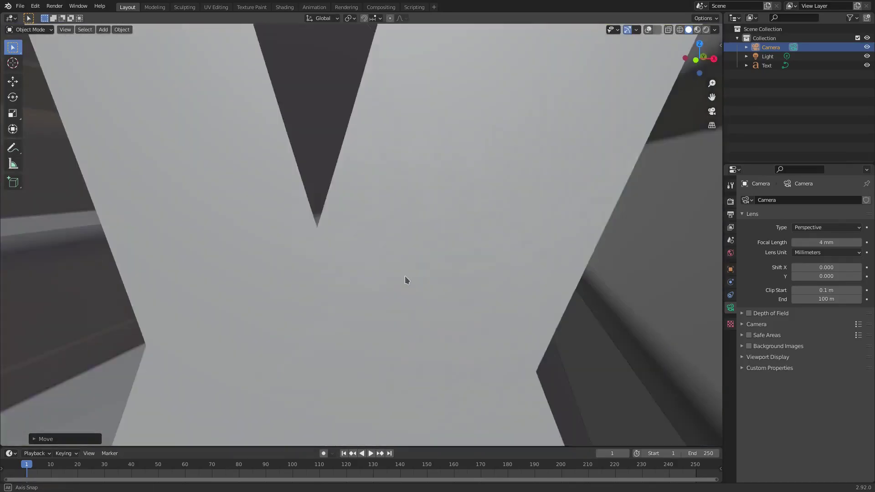
{"action": "scroll", "coordinate": [405, 277], "scroll_direction": "down", "scroll_amount": 15}
{"action": "key", "text": "g"}
{"action": "key", "text": "y"}
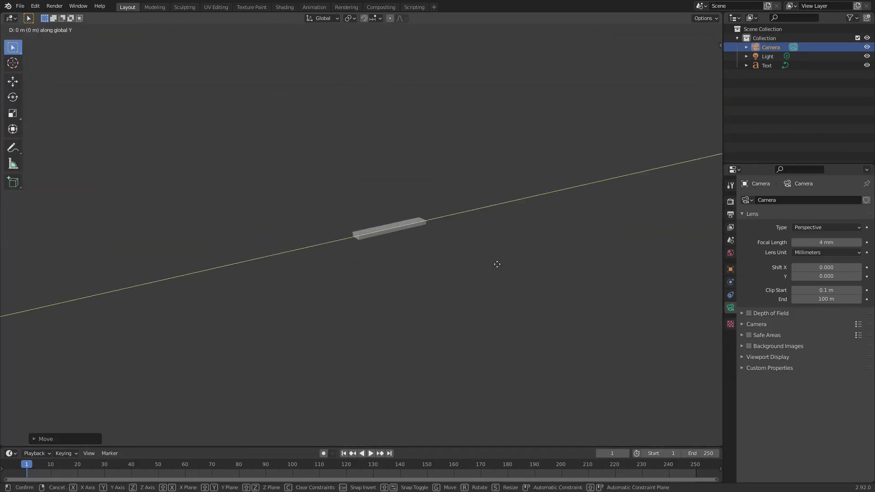
{"action": "left_click", "coordinate": [334, 248]}
- Raise the camera's focal length to 143 mm and move the camera farther from the text along the global Y axis
{"action": "scroll", "coordinate": [334, 248], "scroll_direction": "up", "scroll_amount": 4}
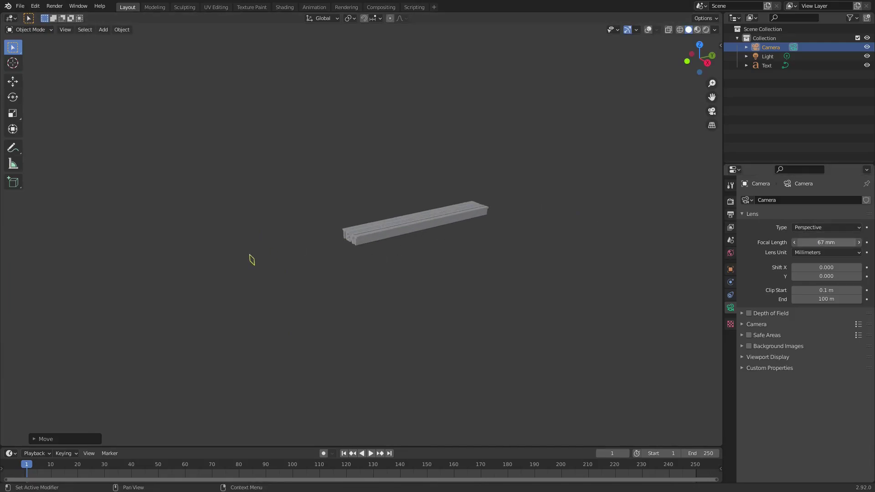
{"action": "left_click_drag", "start_coordinate": [826, 243], "coordinate": [828, 243]}
{"action": "key", "text": "KP_0"}
{"action": "middle_click_drag", "start_coordinate": [535, 241], "coordinate": [470, 253]}
{"action": "scroll", "coordinate": [414, 253], "scroll_direction": "down", "scroll_amount": 4}
{"action": "key", "text": "g"}
{"action": "key", "text": "y"}
{"action": "left_click", "coordinate": [279, 272]}
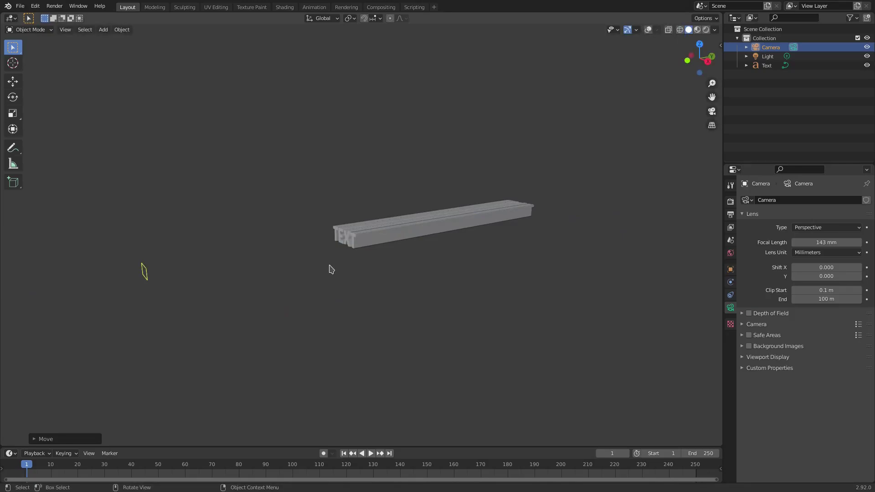
- Set the camera's focal length to 90 mm and check the text's depth through the camera
{"action": "key", "text": "KP_0"}
{"action": "left_click_drag", "start_coordinate": [823, 241], "coordinate": [792, 242]}
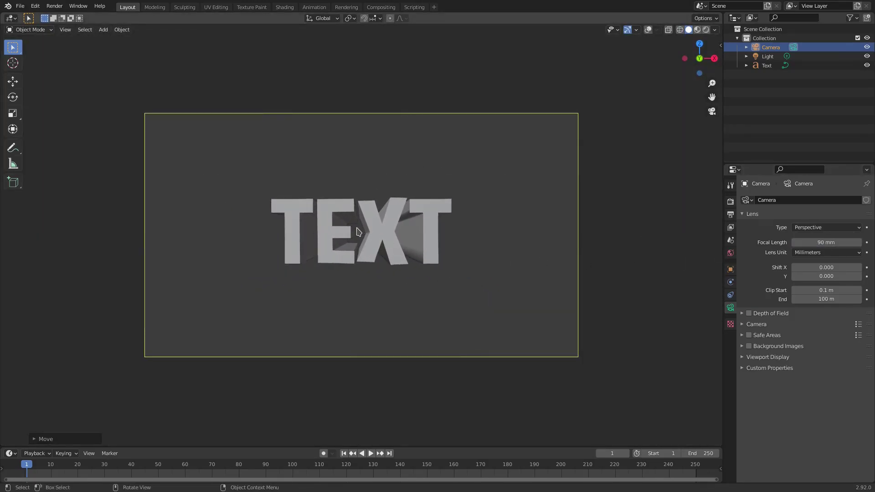
{"action": "key", "text": "KP_0"}
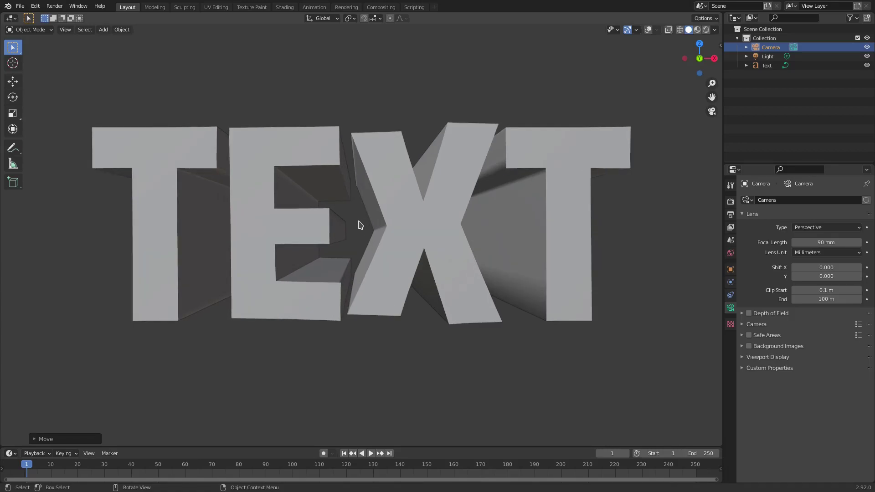
{"action": "key", "text": "KP_0"}
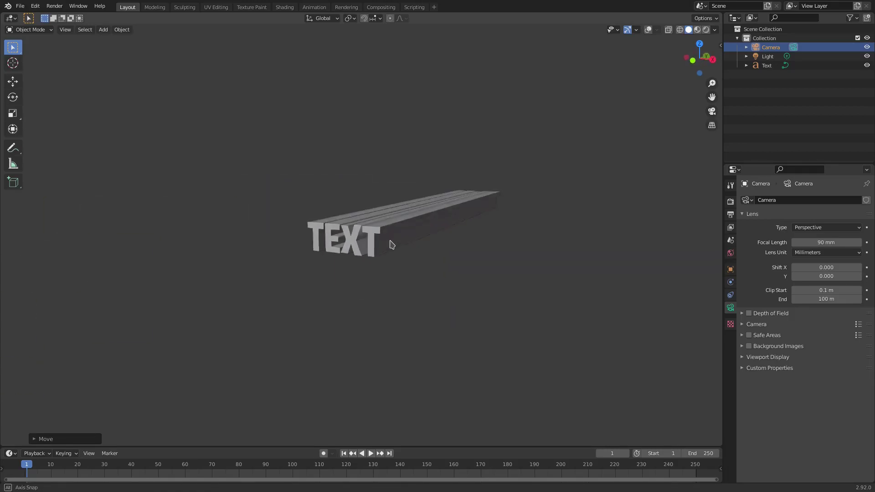
- Show the viewport overlays and move the camera along the global Y axis back to just in front of the text
{"action": "left_click", "coordinate": [649, 30]}
{"action": "middle_click_drag", "start_coordinate": [514, 127], "coordinate": [249, 273]}
{"action": "key", "text": "g"}
{"action": "key", "text": "y"}
{"action": "left_click", "coordinate": [504, 243]}
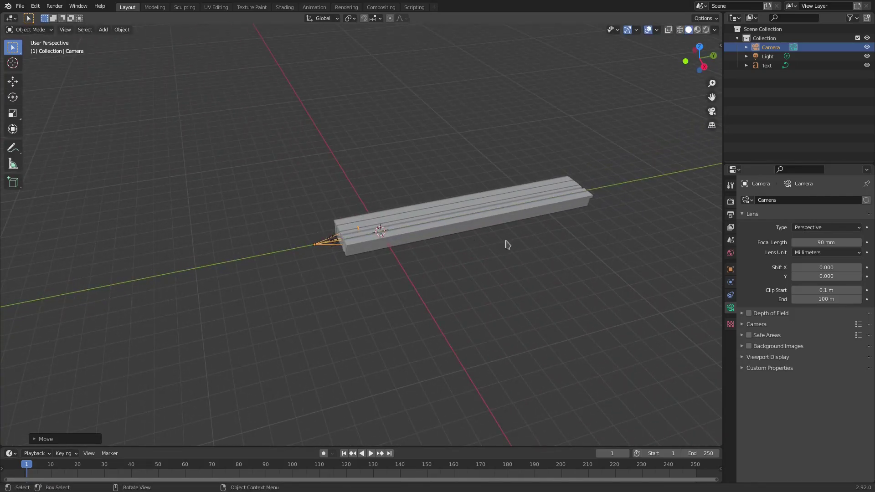
- Set the camera's focal length to 4 mm and move it along its local Z axis about 1.1 m to frame the text
{"action": "key", "text": "ctrl+a"}
{"action": "type", "text": "4"}
{"action": "key", "text": "Return"}
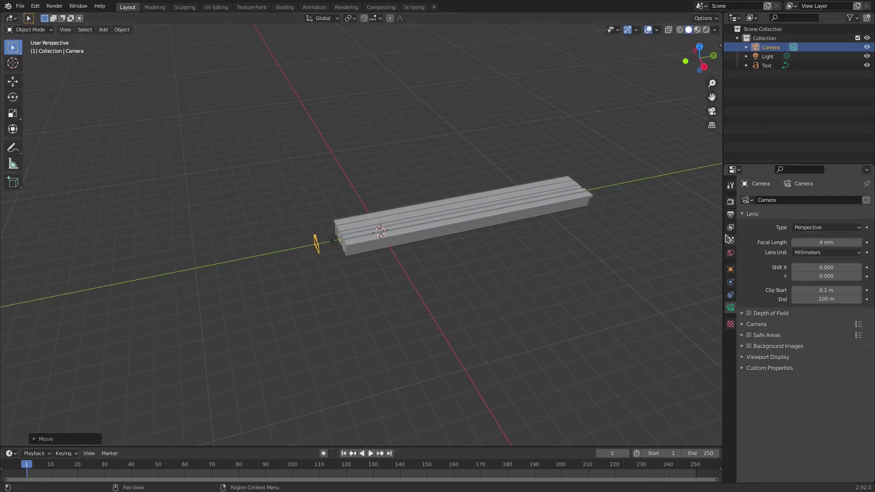
{"action": "key", "text": "KP_0"}
{"action": "key", "text": "g"}
{"action": "key", "text": "z"}
{"action": "key", "text": "z"}
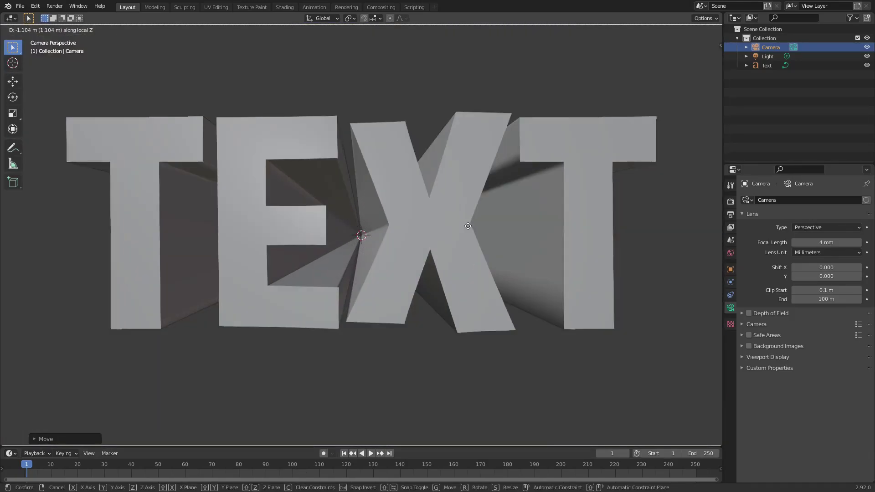
{"action": "left_click", "coordinate": [468, 226]}
{"action": "scroll", "coordinate": [596, 242], "scroll_direction": "down", "scroll_amount": 4}
{"action": "key", "text": "g"}
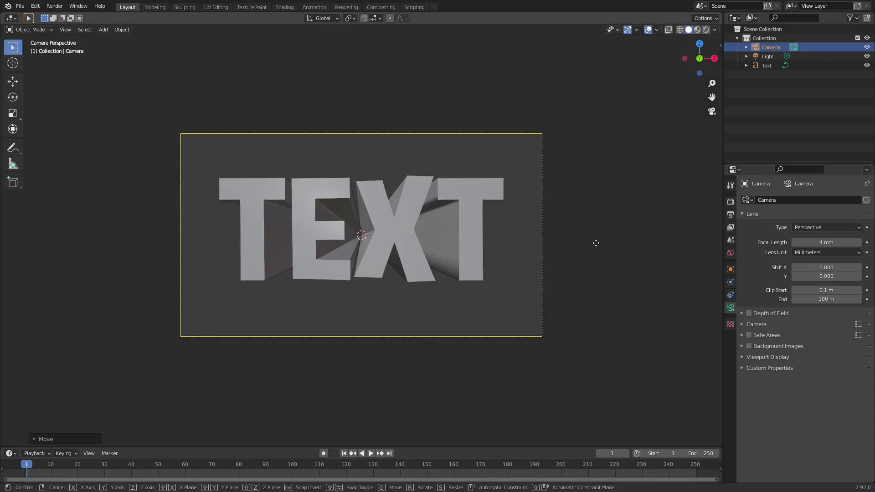
{"action": "key", "text": "z"}
{"action": "key", "text": "z"}
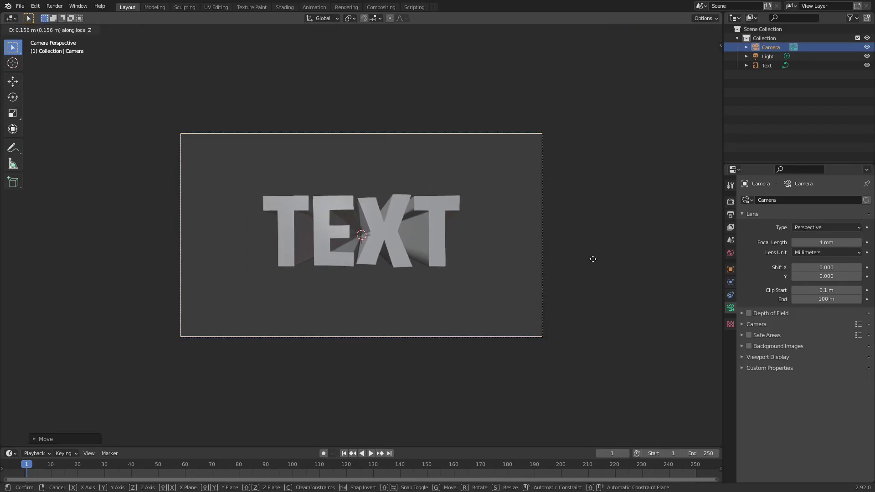
{"action": "right_click", "coordinate": [592, 261]}
- Move the camera back along its local Z axis until the text spans a bit less than half the camera frame's width
{"action": "key", "text": "g"}
{"action": "key", "text": "z"}
{"action": "key", "text": "z"}
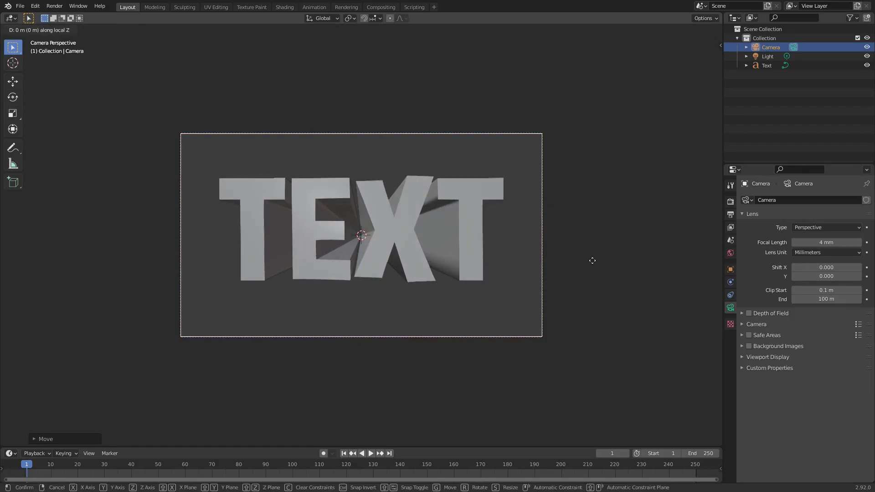
{"action": "scroll", "coordinate": [591, 260], "scroll_direction": "down", "scroll_amount": 2}
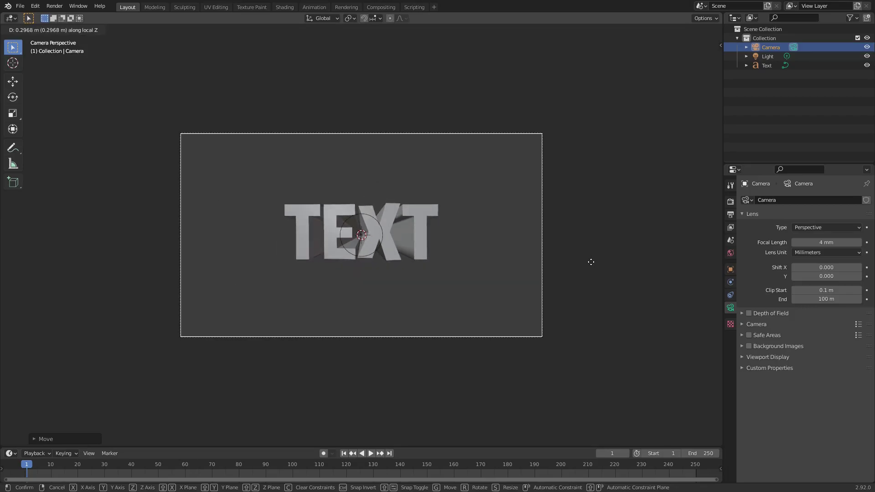
{"action": "scroll", "coordinate": [591, 260], "scroll_direction": "up", "scroll_amount": 6}
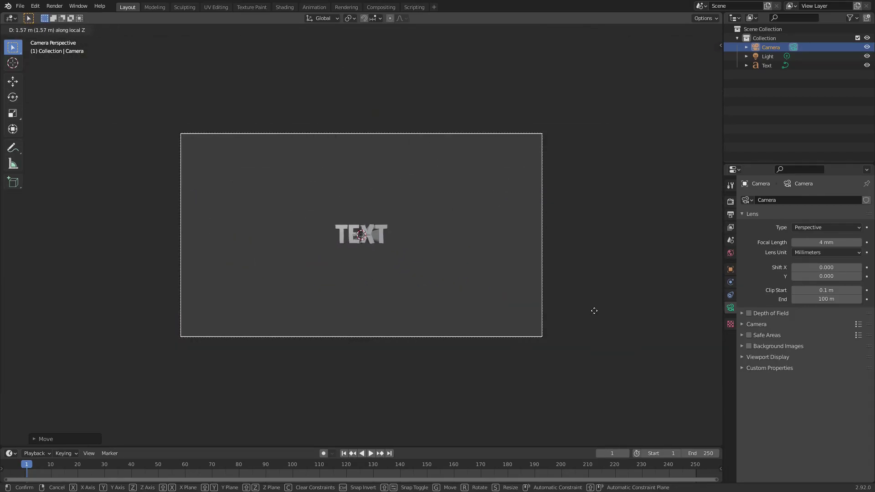
{"action": "left_click", "coordinate": [602, 289]}
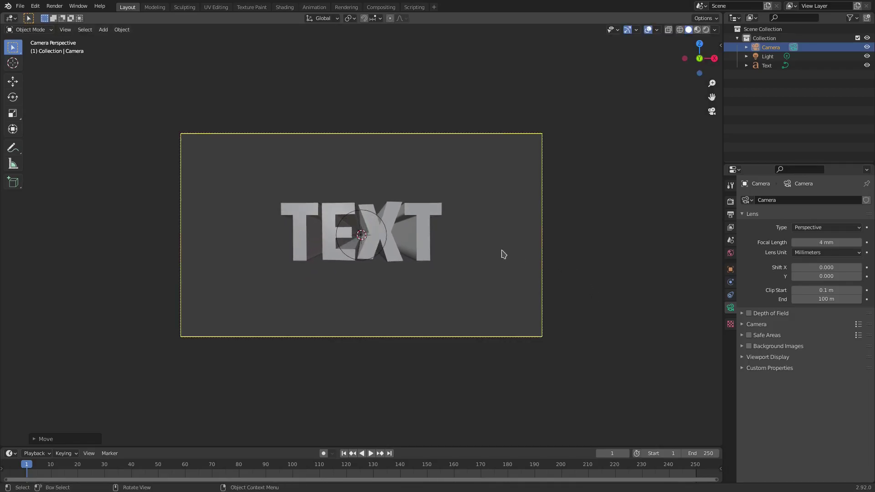
- Inspect the text's depth through the camera, hide the viewport overlays and switch the viewport to rendered shading
{"action": "scroll", "coordinate": [384, 245], "scroll_direction": "up", "scroll_amount": 10}
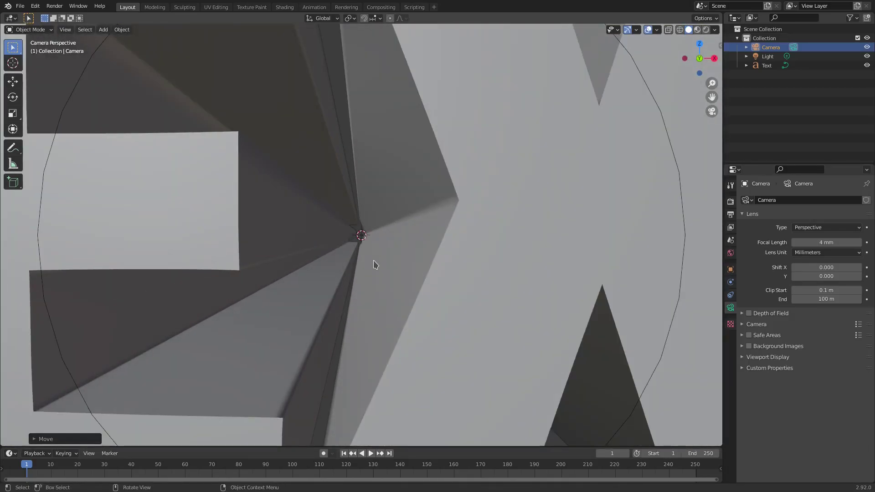
{"action": "scroll", "coordinate": [370, 255], "scroll_direction": "down", "scroll_amount": 8}
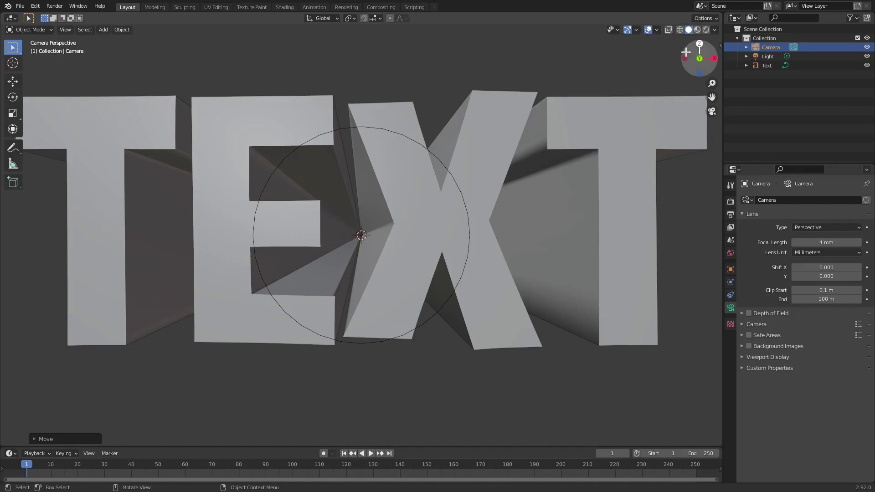
{"action": "scroll", "coordinate": [464, 245], "scroll_direction": "down", "scroll_amount": 9}
{"action": "scroll", "coordinate": [440, 255], "scroll_direction": "down", "scroll_amount": 1}
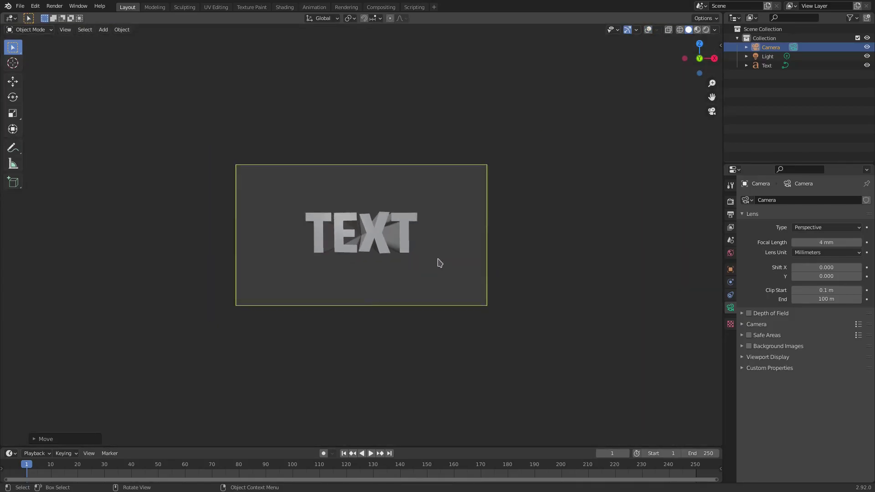
{"action": "scroll", "coordinate": [433, 206], "scroll_direction": "up", "scroll_amount": 5}
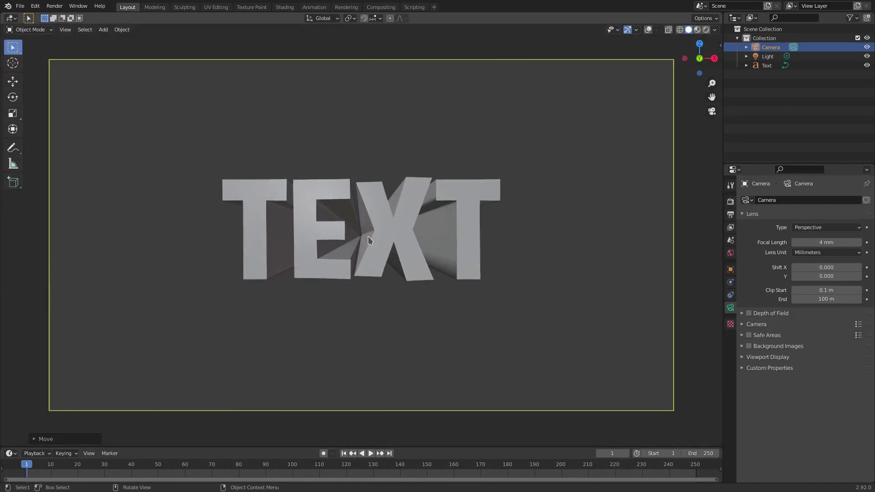
{"action": "left_click", "coordinate": [707, 31]}
- Show the viewport overlays and raise the point light along the global Z axis above the front of the text
{"action": "left_click", "coordinate": [768, 56]}
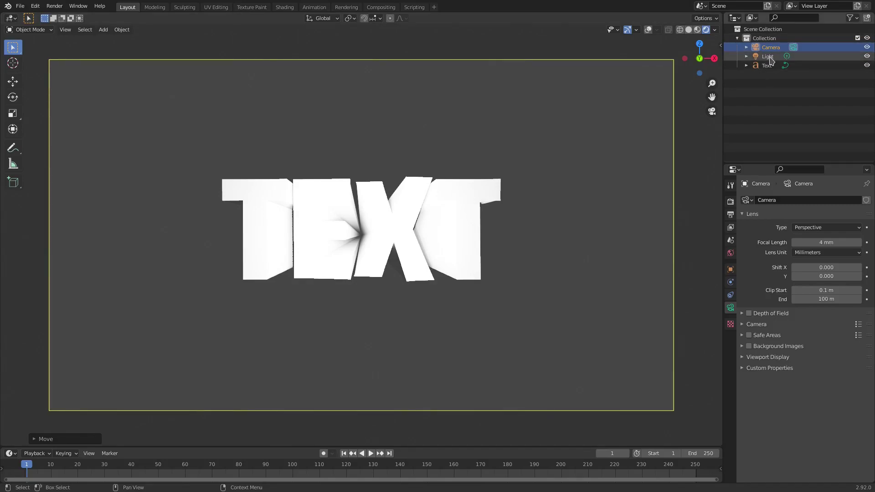
{"action": "key", "text": "g"}
{"action": "key", "text": "z"}
{"action": "right_click", "coordinate": [500, 105]}
{"action": "middle_click_drag", "start_coordinate": [500, 106], "coordinate": [382, 281]}
{"action": "scroll", "coordinate": [383, 281], "scroll_direction": "down", "scroll_amount": 4}
{"action": "scroll", "coordinate": [382, 283], "scroll_direction": "down", "scroll_amount": 6}
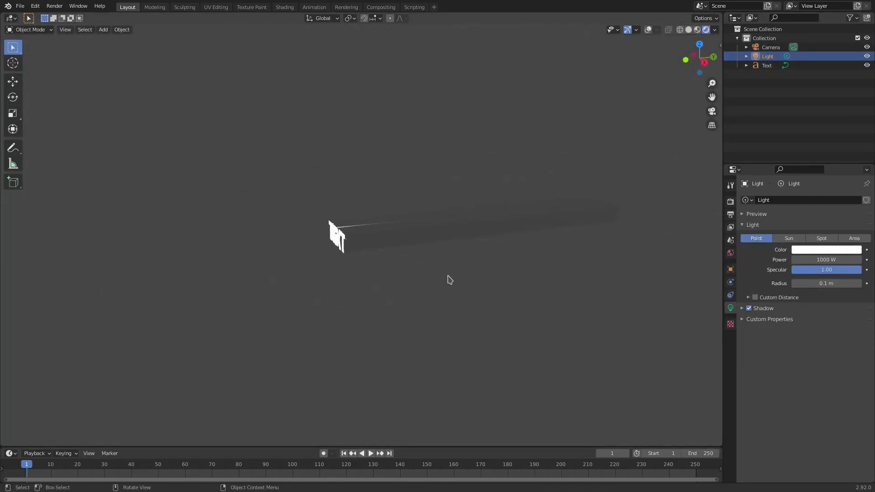
{"action": "left_click", "coordinate": [647, 29]}
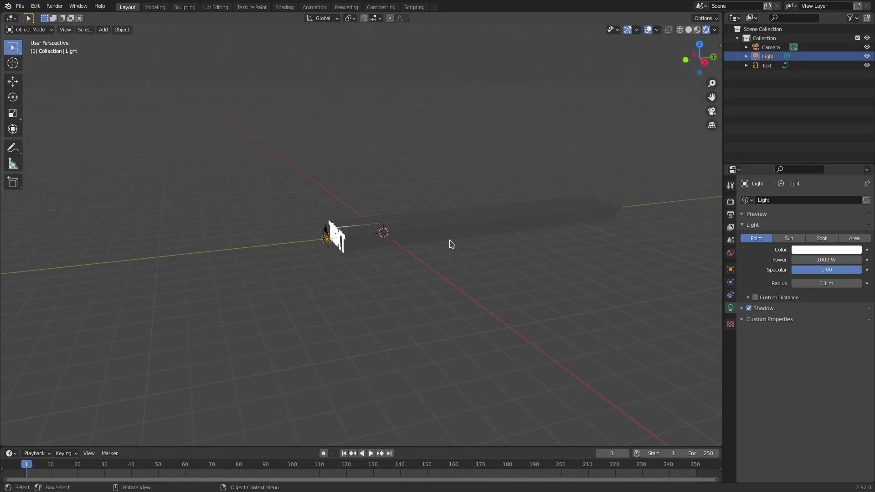
{"action": "key", "text": "g"}
{"action": "key", "text": "z"}
{"action": "left_click", "coordinate": [426, 238]}
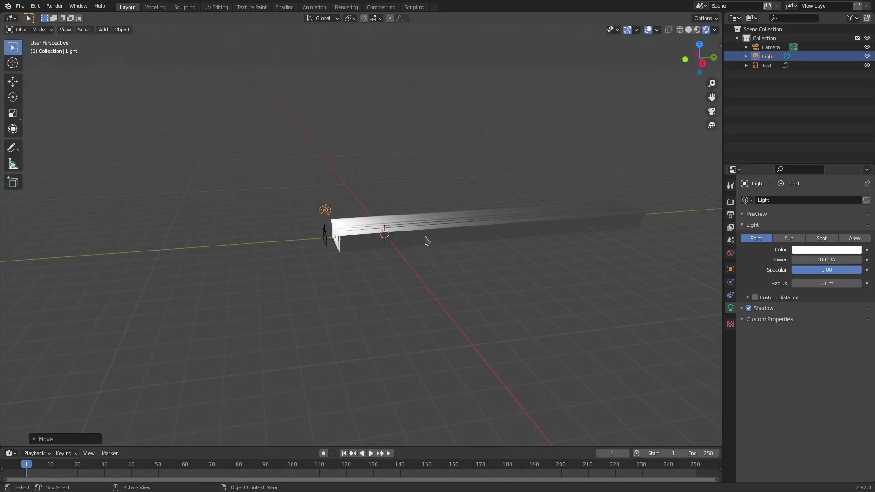
- Move the light along the global Y axis away from the text's front, adjust its height along Z and return to the camera view
{"action": "key", "text": "g"}
{"action": "key", "text": "x"}
{"action": "key", "text": "y"}
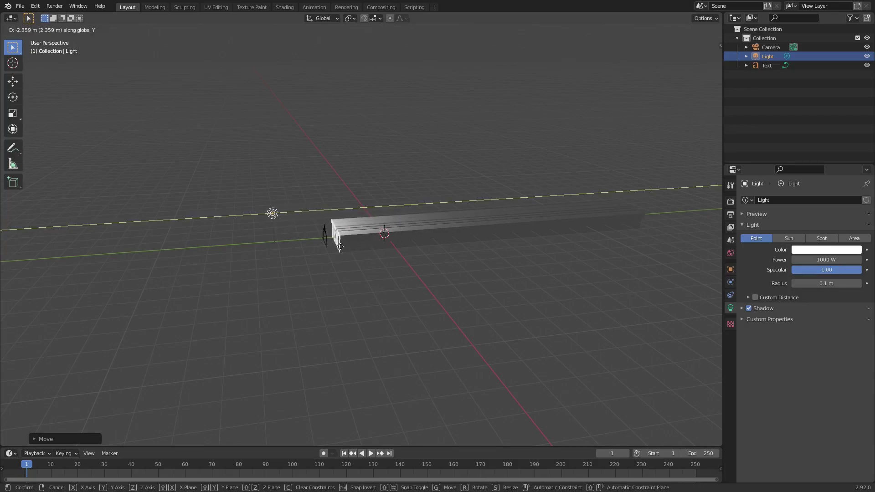
{"action": "left_click", "coordinate": [325, 248]}
{"action": "key", "text": "g"}
{"action": "key", "text": "z"}
{"action": "left_click", "coordinate": [344, 230]}
{"action": "key", "text": "KP_0"}
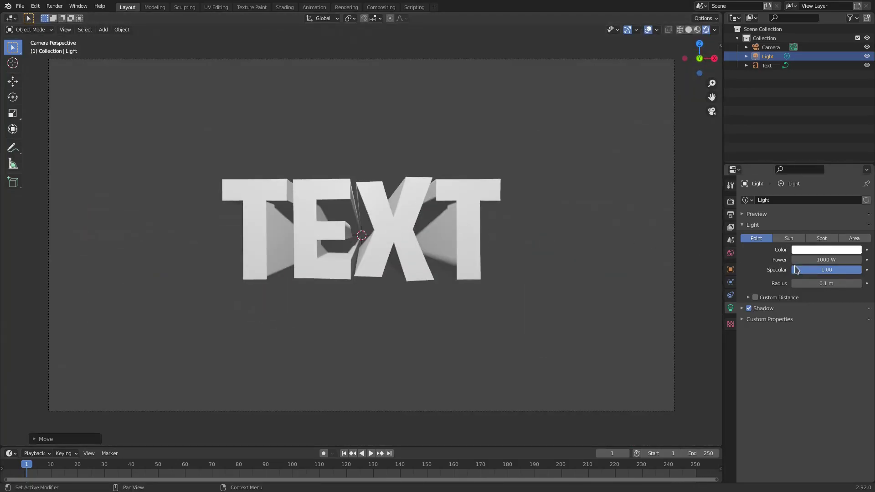
- Set the point light's power to 50 W
{"action": "key", "text": "Return"}
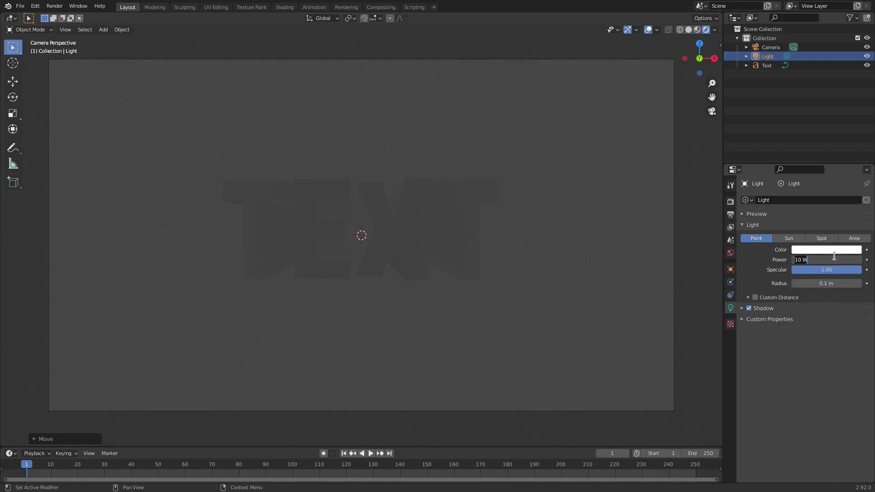
{"action": "type", "text": "0"}
{"action": "key", "text": "Return"}
- Adjust the light's height along Z, move it back toward the text about 1.1 m along global Y, and check through the camera
{"action": "middle_click_drag", "start_coordinate": [570, 269], "coordinate": [372, 302]}
{"action": "scroll", "coordinate": [372, 302], "scroll_direction": "down", "scroll_amount": 3}
{"action": "key", "text": "g"}
{"action": "key", "text": "z"}
{"action": "left_click", "coordinate": [365, 320]}
{"action": "key", "text": "g"}
{"action": "key", "text": "y"}
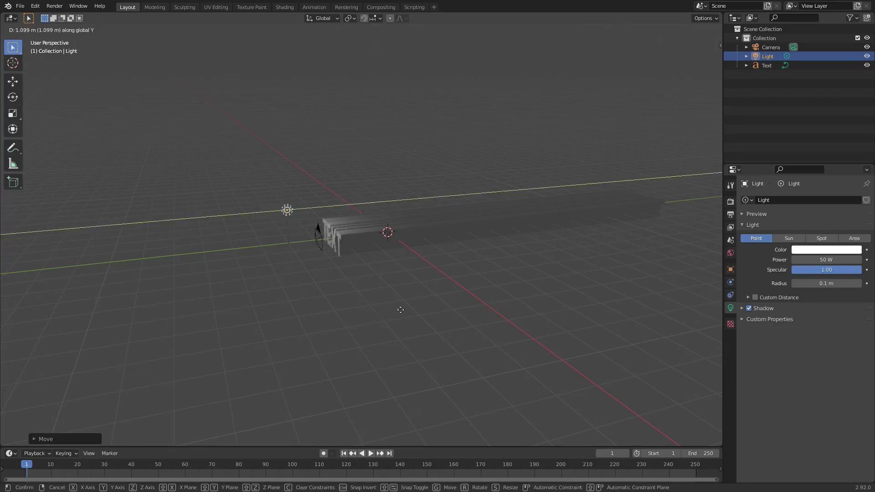
{"action": "left_click", "coordinate": [403, 308]}
{"action": "key", "text": "KP_0"}
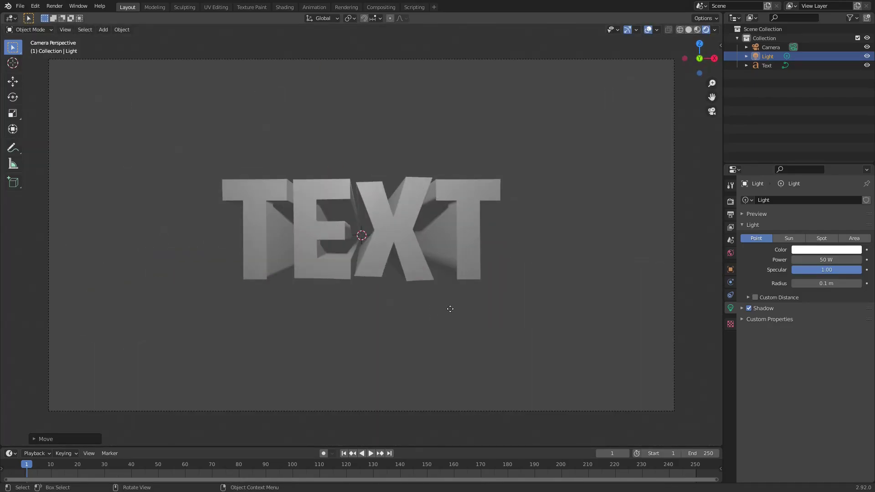
{"action": "key", "text": "g"}
{"action": "key", "text": "z"}
{"action": "right_click", "coordinate": [452, 286]}
{"action": "key", "text": "ctrl+z"}
{"action": "key", "text": "x"}
{"action": "key", "text": "ctrl+shift+z"}
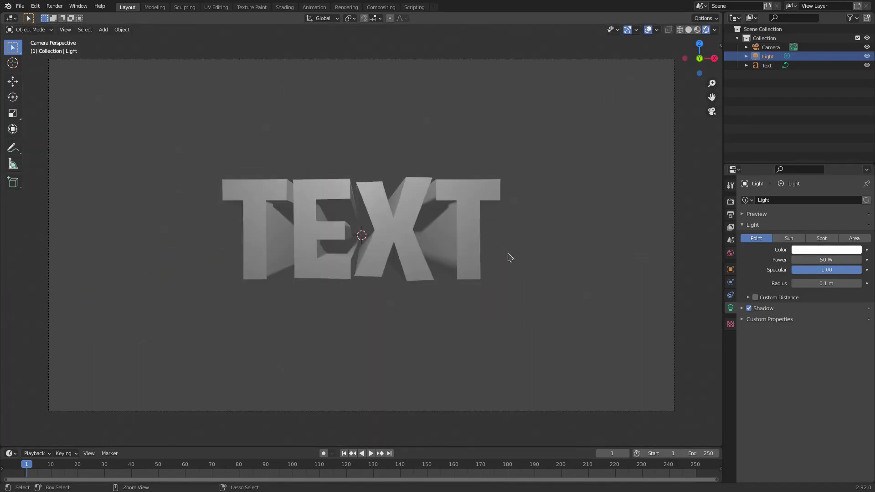
- Raise the light above the text in the camera's view plane, then duplicate it to a spot below the text's left side
{"action": "key", "text": "g"}
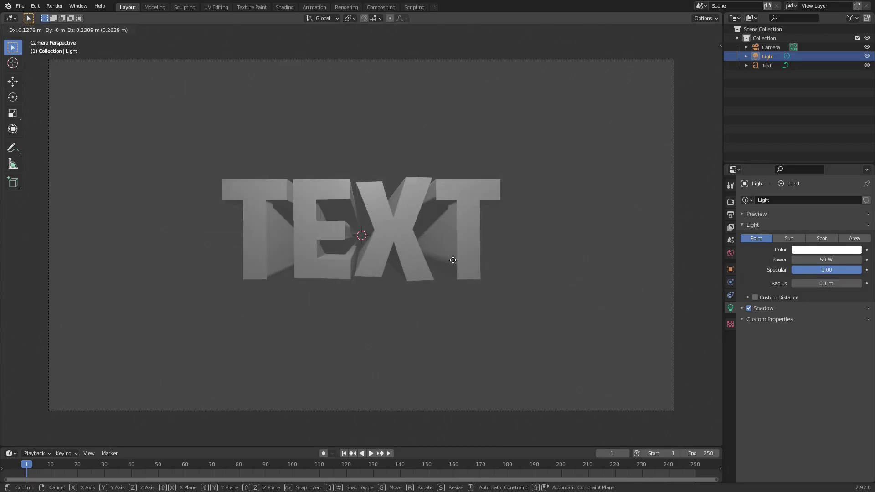
{"action": "left_click", "coordinate": [514, 177]}
{"action": "middle_click_drag", "start_coordinate": [529, 207], "coordinate": [523, 221]}
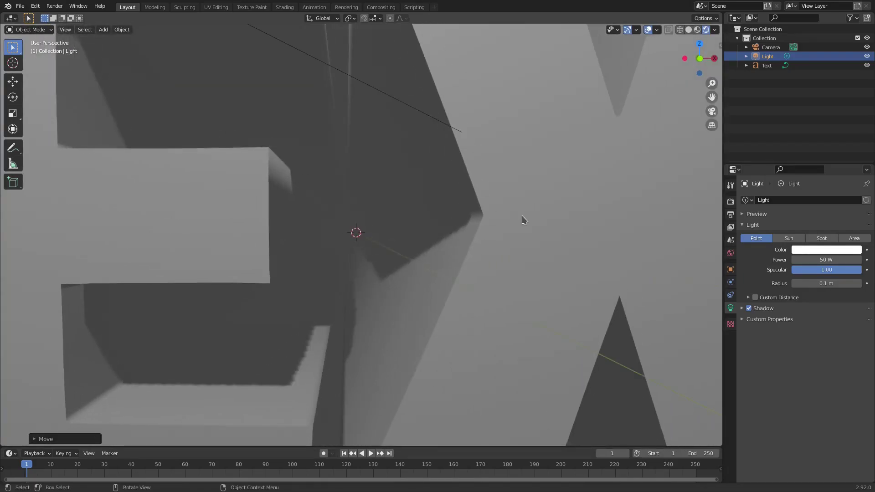
{"action": "scroll", "coordinate": [524, 221], "scroll_direction": "down", "scroll_amount": 12}
{"action": "key", "text": "shift+d"}
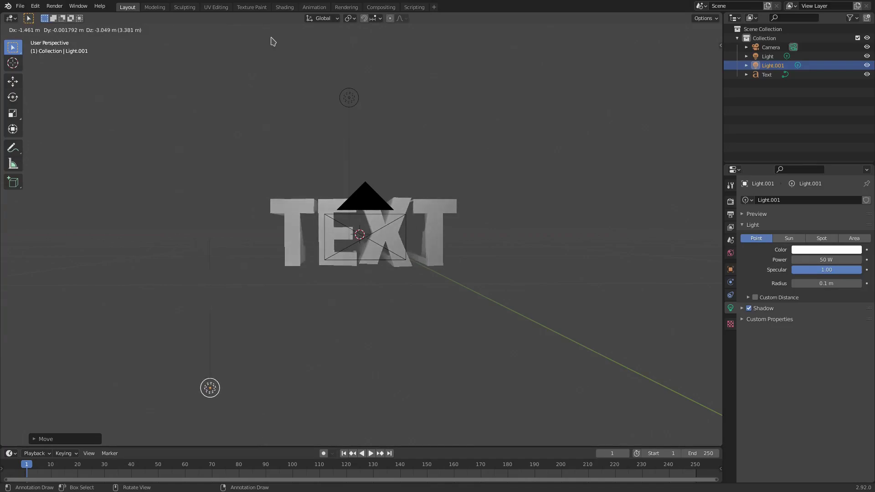
{"action": "left_click", "coordinate": [272, 41]}
- Hide and unhide the duplicated light to compare its effect, and reposition it below the text
{"action": "middle_click_drag", "start_coordinate": [272, 41], "coordinate": [461, 347]}
{"action": "key", "text": "h"}
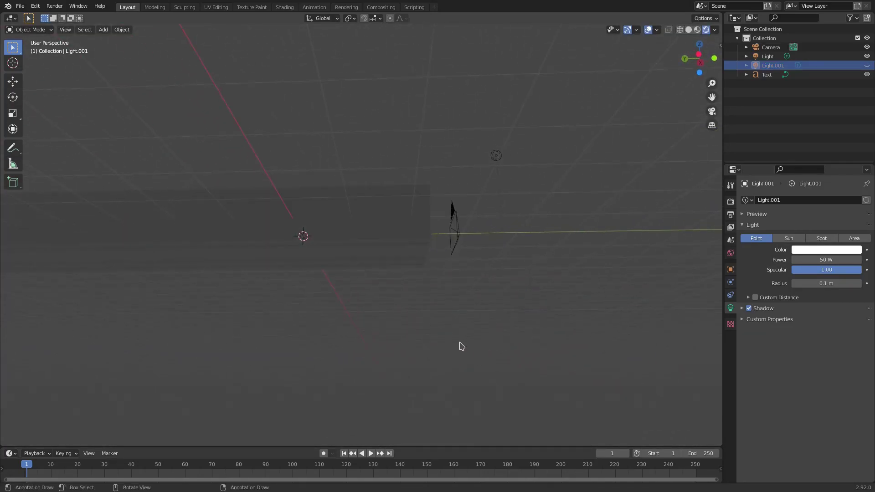
{"action": "key", "text": "alt+h"}
{"action": "key", "text": "g"}
{"action": "left_click", "coordinate": [205, 364]}
- Duplicate the lower light toward the other side of the text and check the lighting through the camera
{"action": "middle_click_drag", "start_coordinate": [287, 363], "coordinate": [410, 365]}
{"action": "key", "text": "shift+d"}
{"action": "left_click", "coordinate": [548, 345]}
{"action": "key", "text": "KP_0"}
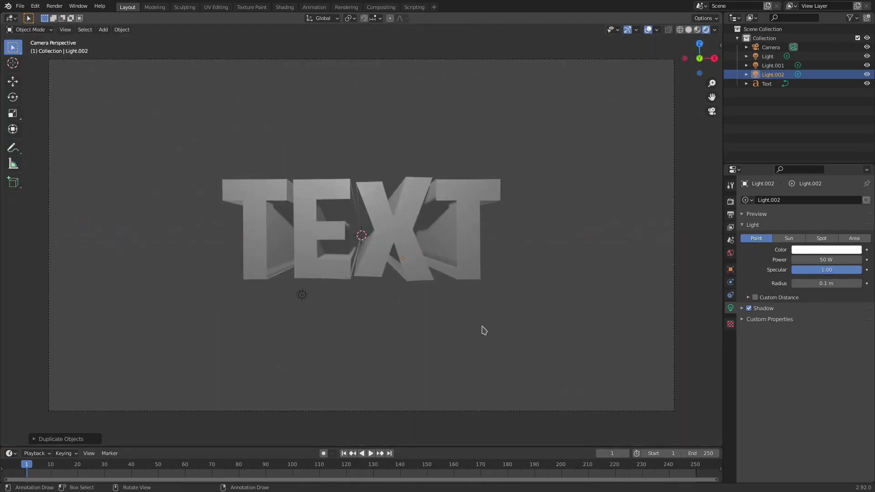
- Duplicate the light three more times, spreading the copies around the text, including beside the last T and above the X
{"action": "key", "text": "shift+d"}
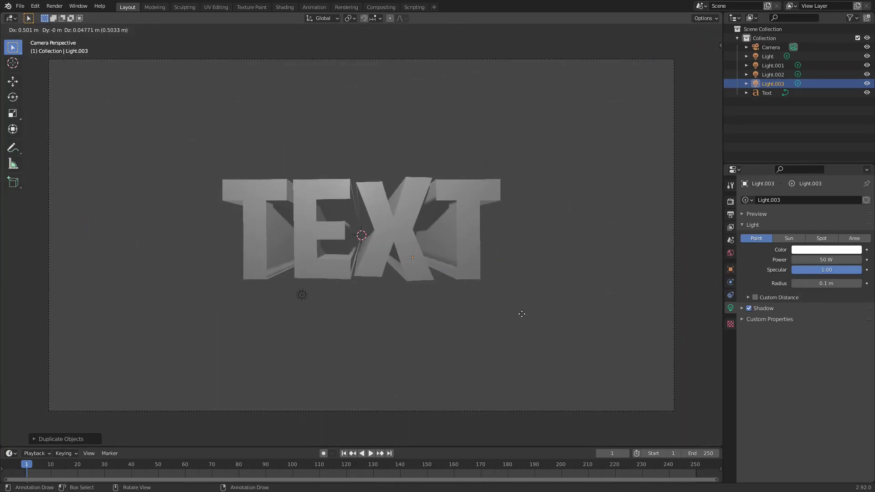
{"action": "left_click", "coordinate": [525, 310]}
{"action": "key", "text": "shift+d"}
{"action": "left_click", "coordinate": [556, 260]}
{"action": "key", "text": "shift+d"}
{"action": "left_click", "coordinate": [547, 236]}
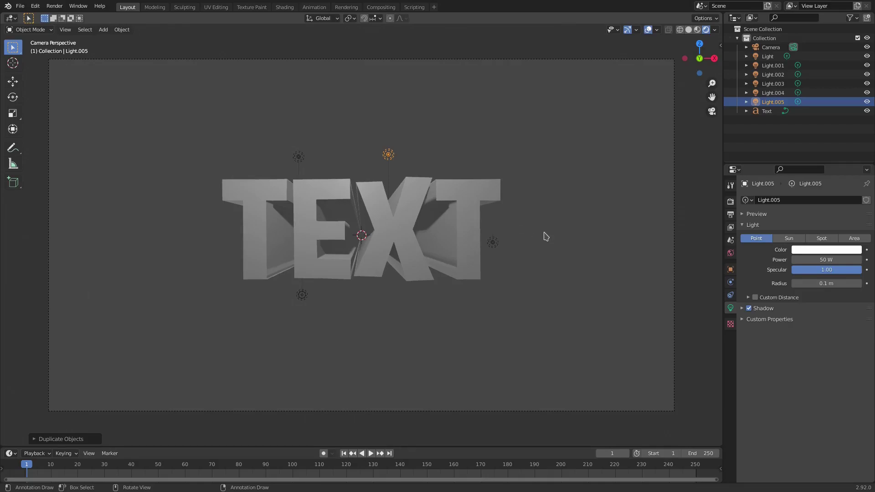
{"action": "scroll", "coordinate": [440, 269], "scroll_direction": "up", "scroll_amount": 4}
{"action": "scroll", "coordinate": [600, 179], "scroll_direction": "down", "scroll_amount": 4}
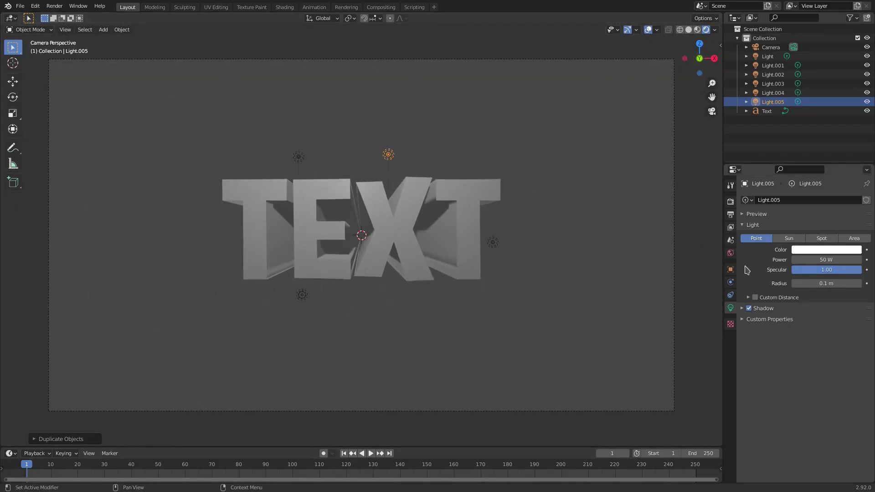
- Add a mesh plane and rotate it 90° about the X axis so it stands upright
{"action": "key", "text": "shift+a"}
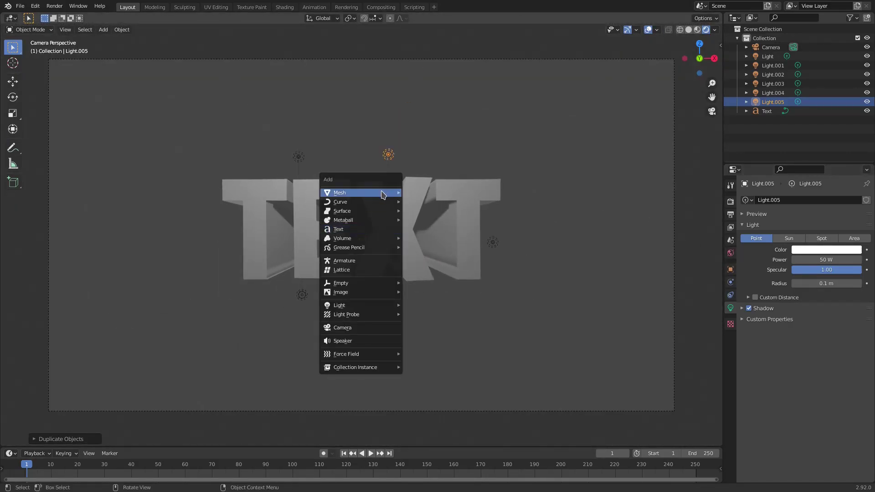
{"action": "mouse_move", "coordinate": [383, 195]}
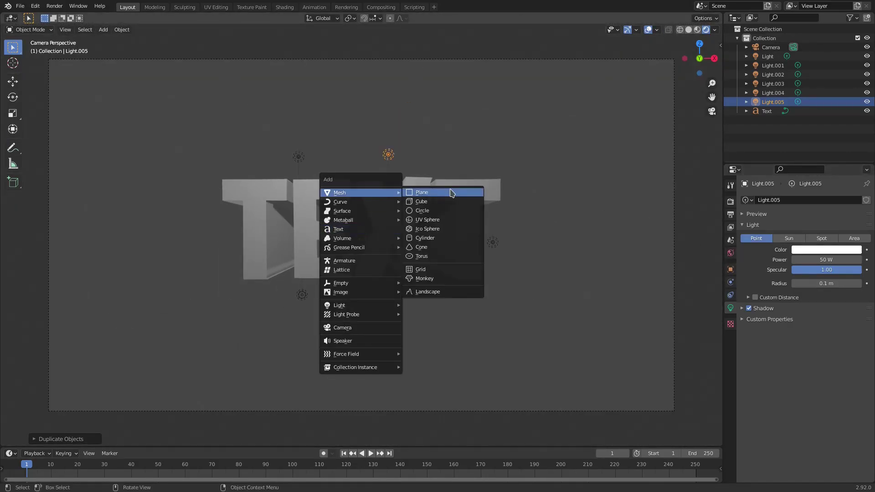
{"action": "left_click", "coordinate": [449, 192]}
{"action": "type", "text": "rx90"}
{"action": "key", "text": "Return"}
- Move the plane about 14.6 m along the global Y axis to the far end of the text and scale it up
{"action": "middle_click_drag", "start_coordinate": [362, 235], "coordinate": [426, 351]}
{"action": "key", "text": "g"}
{"action": "key", "text": "y"}
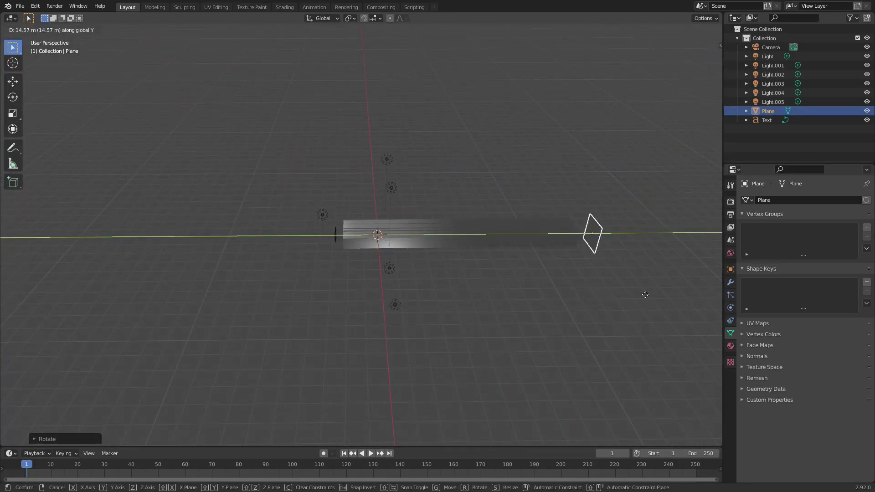
{"action": "left_click", "coordinate": [645, 295]}
{"action": "middle_click_drag", "start_coordinate": [581, 293], "coordinate": [665, 296]}
{"action": "key", "text": "s"}
{"action": "left_click", "coordinate": [378, 363]}
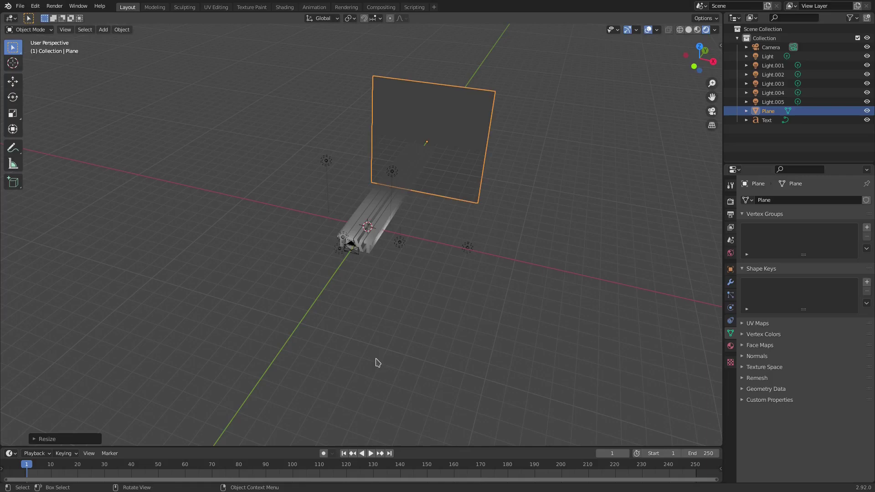
- Give the plane a new material with an Emission surface
{"action": "left_click", "coordinate": [730, 346]}
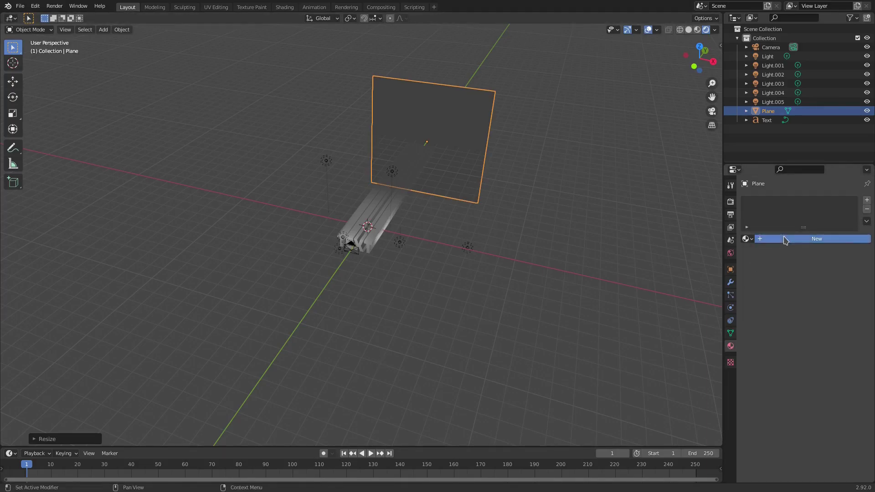
{"action": "left_click", "coordinate": [785, 240]}
{"action": "left_click", "coordinate": [815, 293]}
{"action": "left_click", "coordinate": [771, 112]}
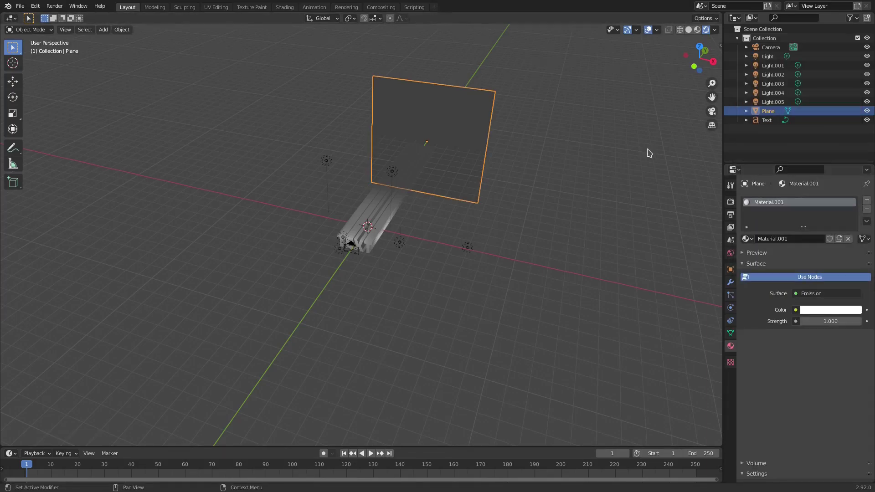
- Scale the plane up until it fills the camera frame and set its emission color to a turquoise green
{"action": "scroll", "coordinate": [449, 184], "scroll_direction": "up", "scroll_amount": 5}
{"action": "key", "text": "KP_0"}
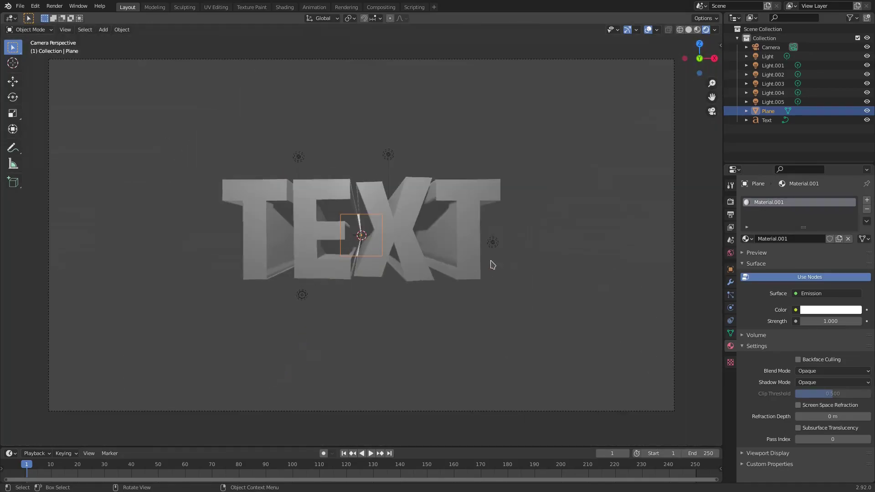
{"action": "key", "text": "s"}
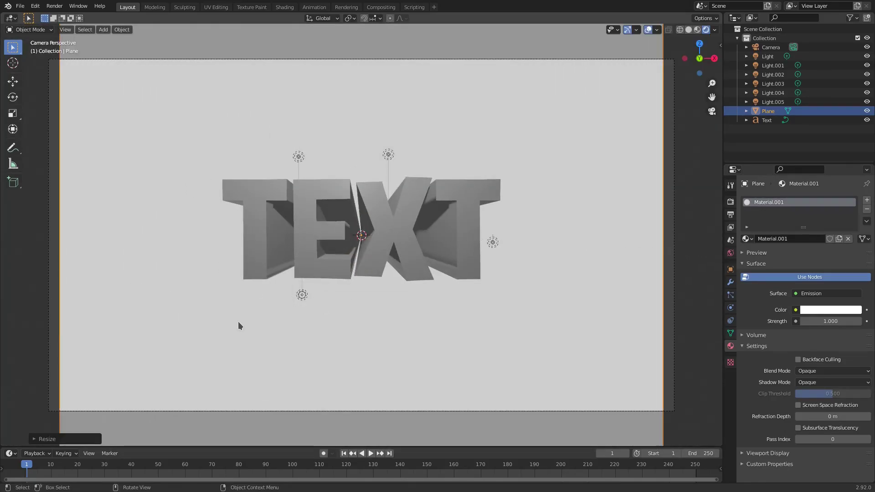
{"action": "left_click", "coordinate": [152, 327]}
{"action": "left_click", "coordinate": [831, 311]}
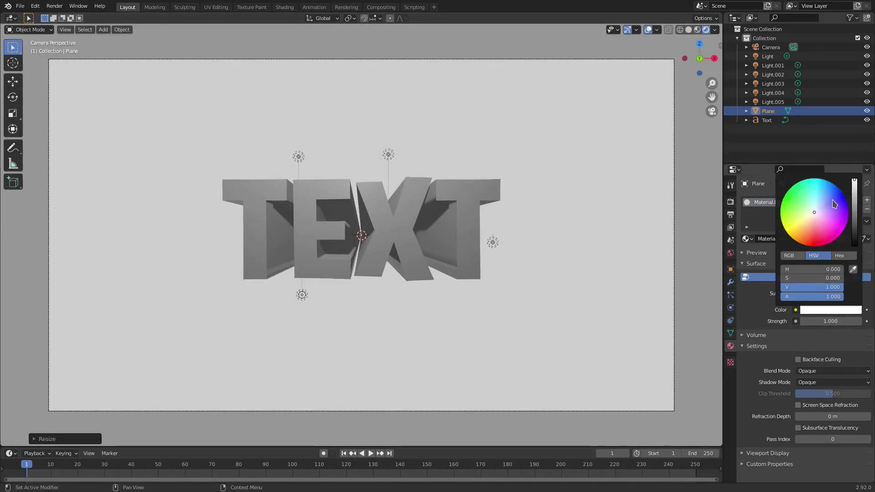
{"action": "left_click_drag", "start_coordinate": [832, 200], "coordinate": [801, 182]}
- Select the text, hide the viewport overlays and examine the lit text against the green background through the camera
{"action": "left_click", "coordinate": [470, 187]}
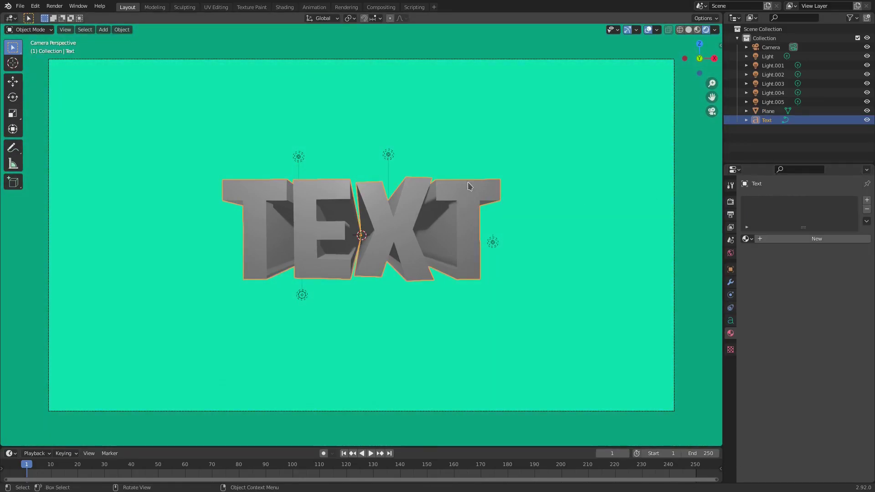
{"action": "left_click", "coordinate": [649, 30]}
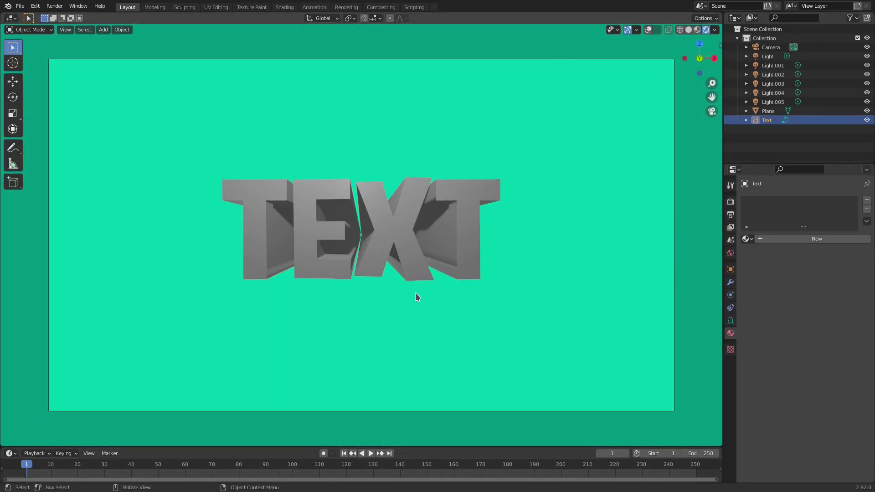
{"action": "scroll", "coordinate": [414, 297], "scroll_direction": "down", "scroll_amount": 4}
{"action": "scroll", "coordinate": [405, 293], "scroll_direction": "up", "scroll_amount": 5}
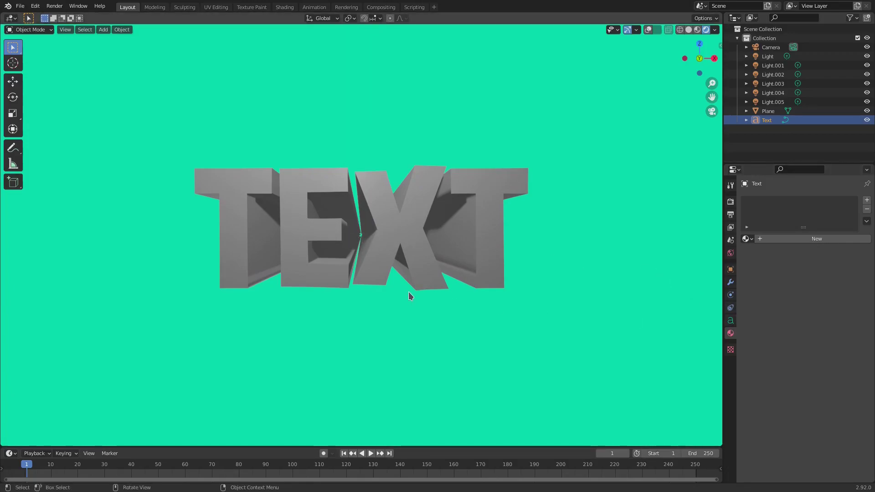
{"action": "middle_click_drag", "start_coordinate": [410, 297], "coordinate": [470, 294]}
{"action": "key", "text": "KP_0"}
{"action": "scroll", "coordinate": [472, 291], "scroll_direction": "down", "scroll_amount": 4}
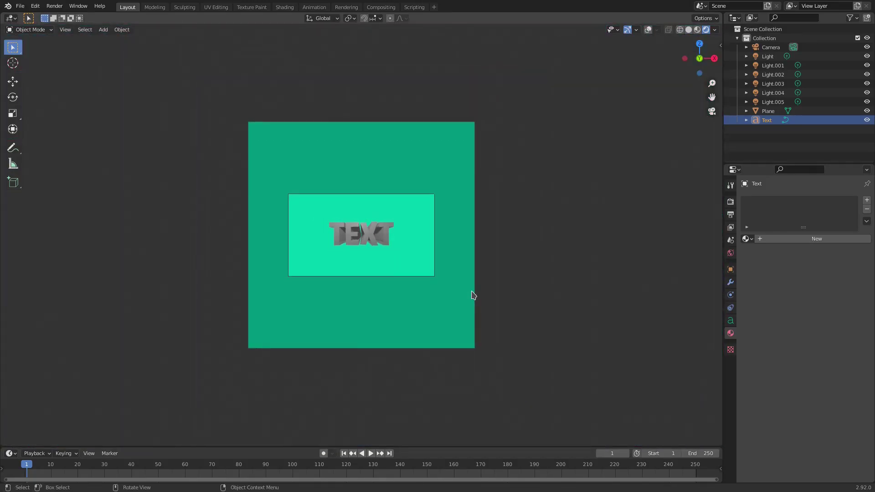
{"action": "scroll", "coordinate": [471, 291], "scroll_direction": "up", "scroll_amount": 10}
{"action": "scroll", "coordinate": [549, 337], "scroll_direction": "down", "scroll_amount": 4}
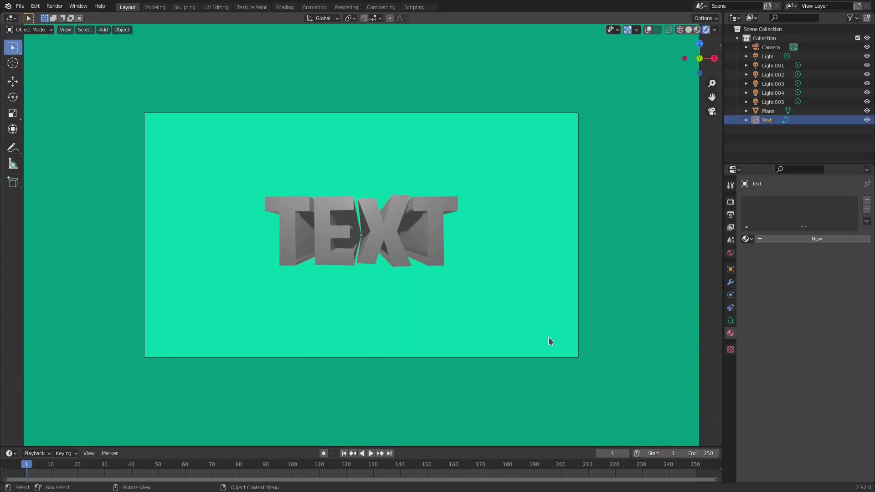